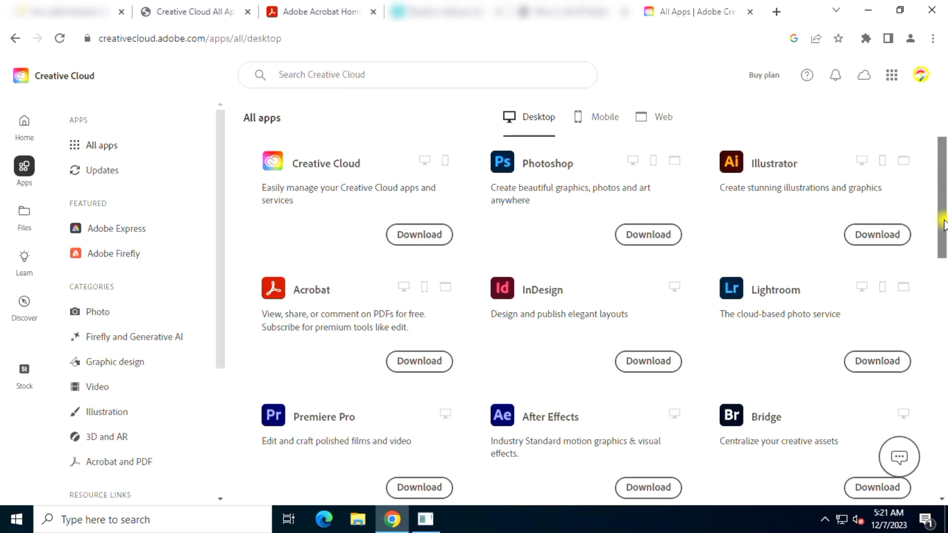
Download Photoshop from the All apps list and let it finish installing.
{"action": "left_click", "coordinate": [665, 258]}
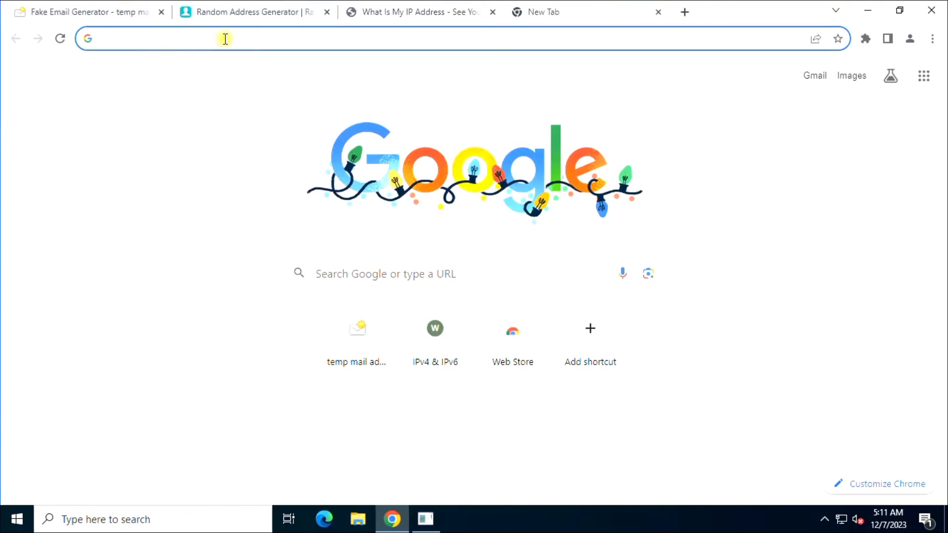
Search Google for 'adobe creative cloud free trial' and open Adobe's free-trial downloads page.
{"action": "left_click", "coordinate": [225, 39]}
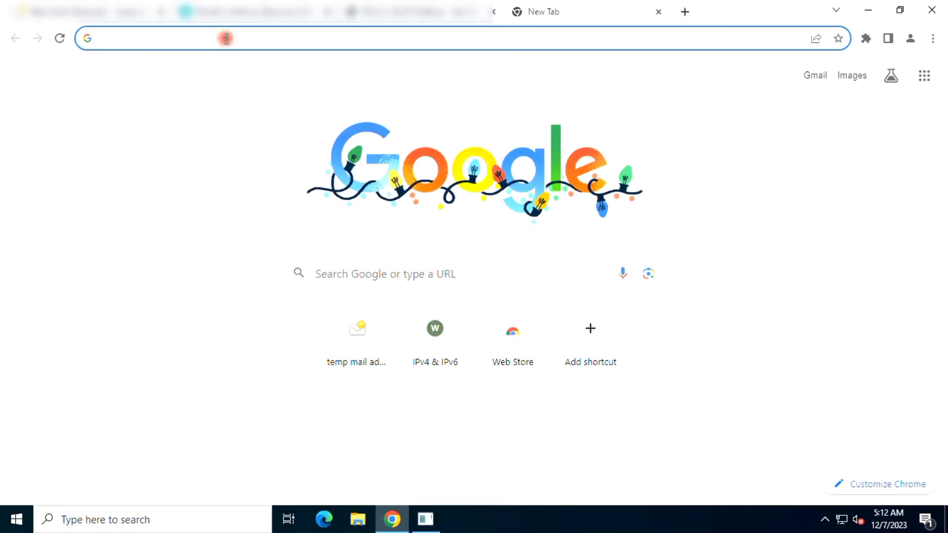
{"action": "type", "text": "adoe"}
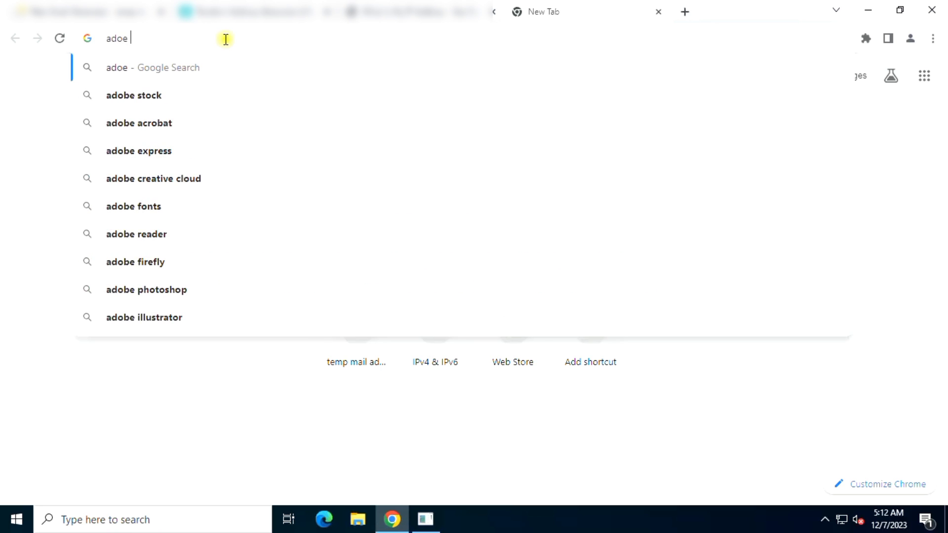
{"action": "key", "text": "BackSpace"}
{"action": "key", "text": "BackSpace"}
{"action": "type", "text": "obe"}
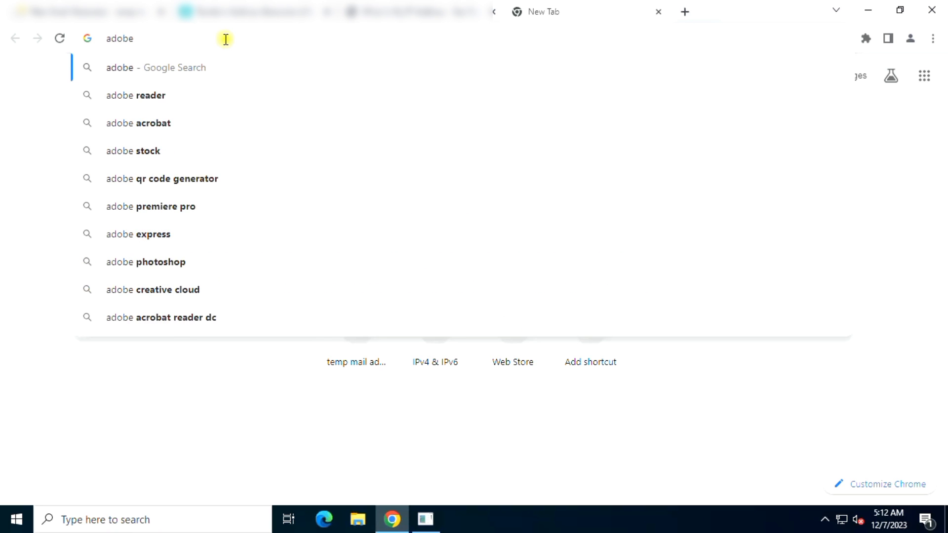
{"action": "type", "text": " creative cloud fre"}
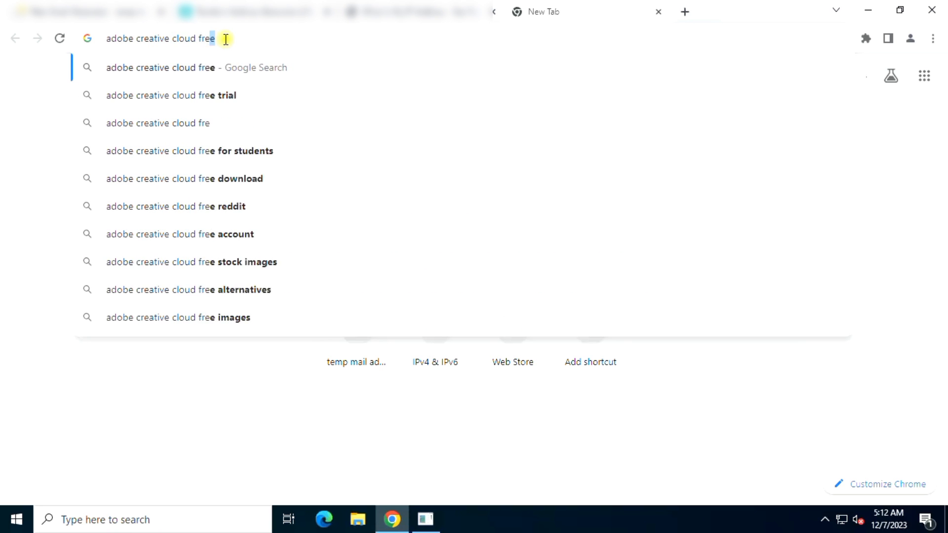
{"action": "type", "text": "e trial"}
{"action": "key", "text": "Return"}
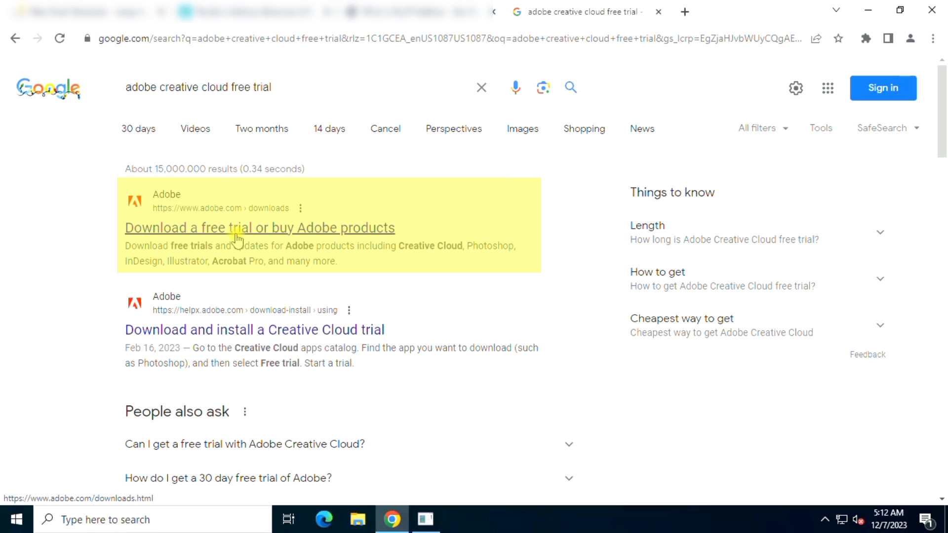
{"action": "left_click", "coordinate": [384, 230]}
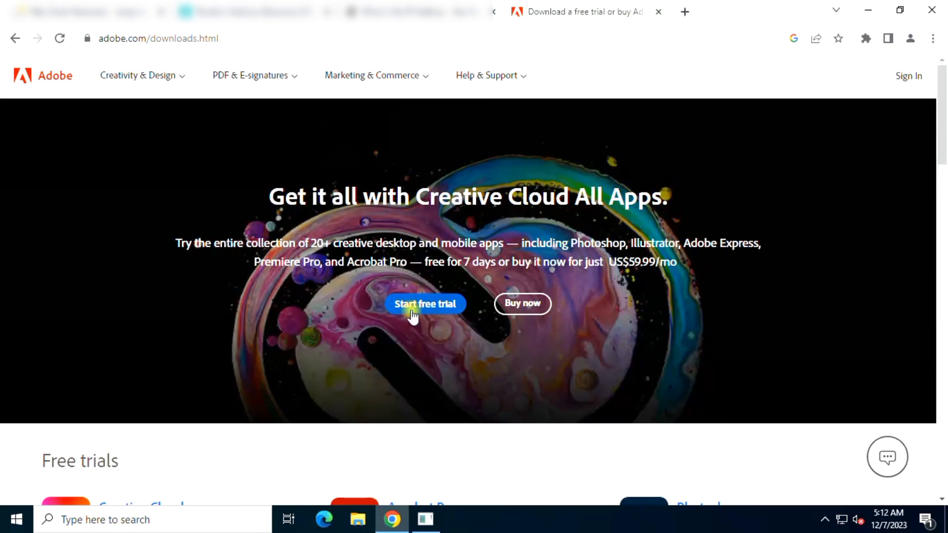
Pick the Business 14-day Creative Cloud All Apps trial and continue to its sign-up form.
{"action": "left_click", "coordinate": [462, 309]}
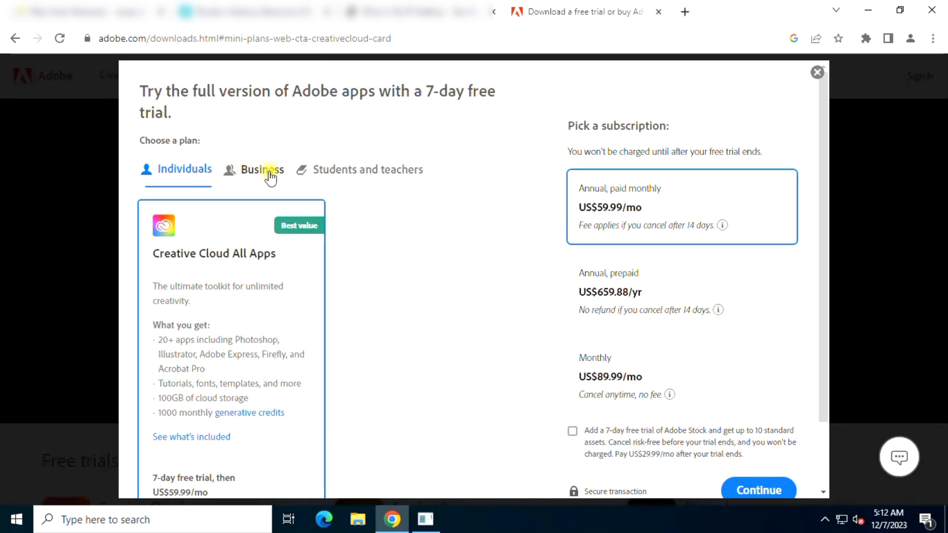
{"action": "left_click", "coordinate": [257, 174]}
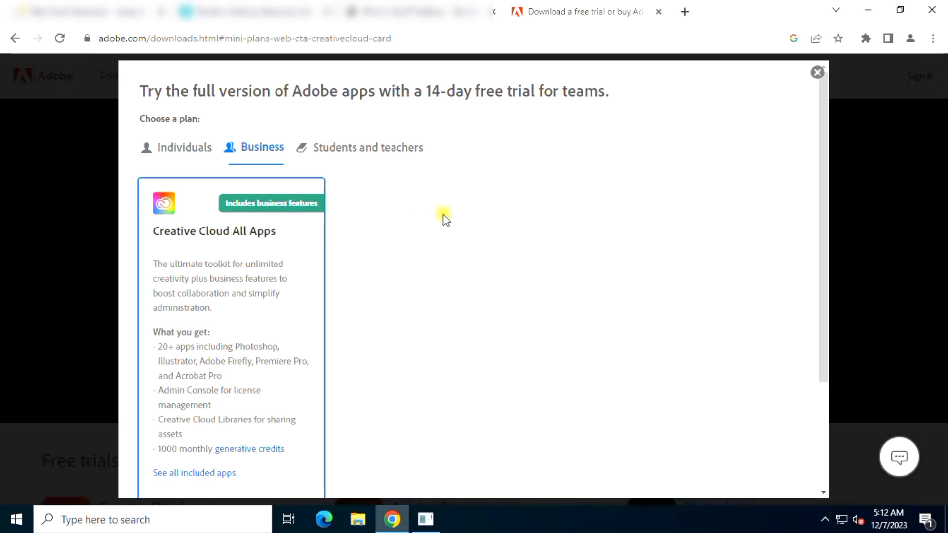
{"action": "left_click_drag", "start_coordinate": [822, 152], "coordinate": [823, 375]}
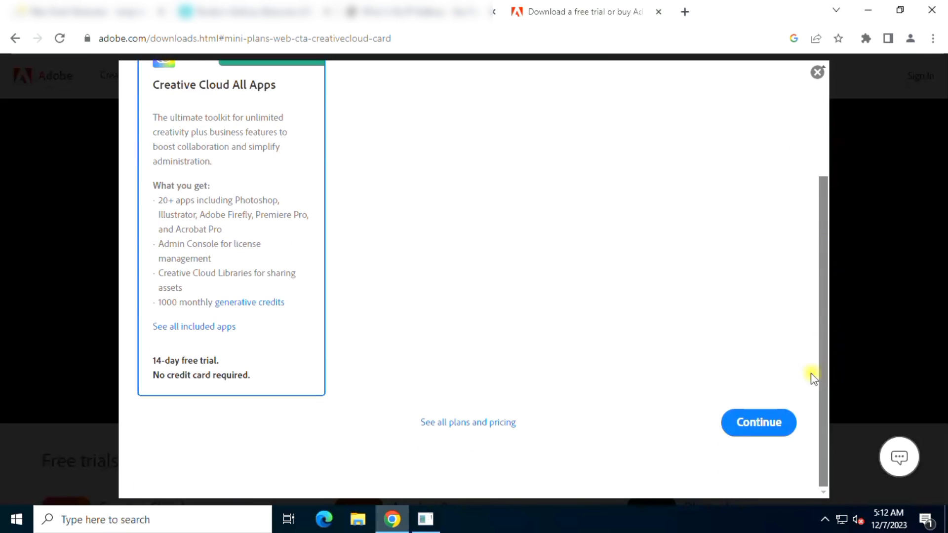
{"action": "left_click", "coordinate": [788, 430]}
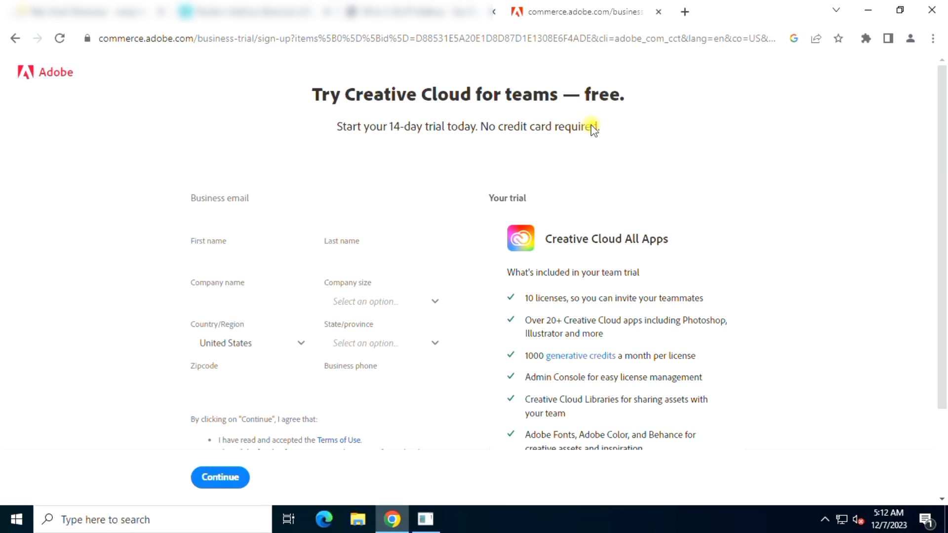
Select Virginia in the State/province list of the teams trial form.
{"action": "left_click_drag", "start_coordinate": [590, 127], "coordinate": [497, 190]}
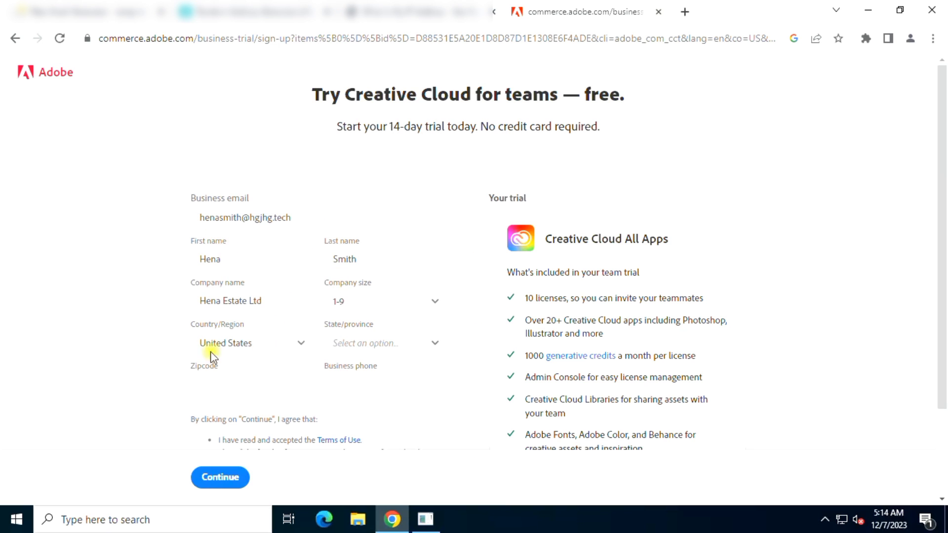
{"action": "left_click", "coordinate": [438, 342]}
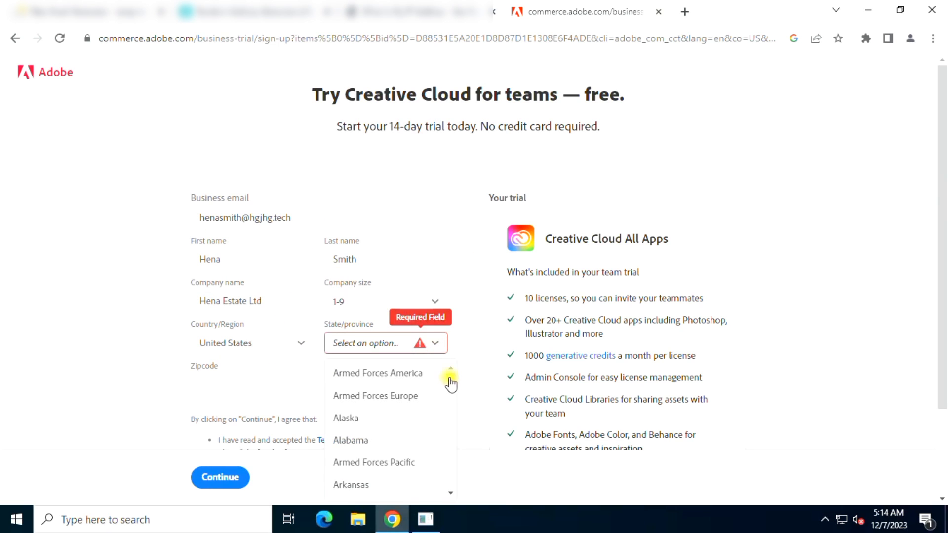
{"action": "left_click_drag", "start_coordinate": [450, 384], "coordinate": [449, 475]}
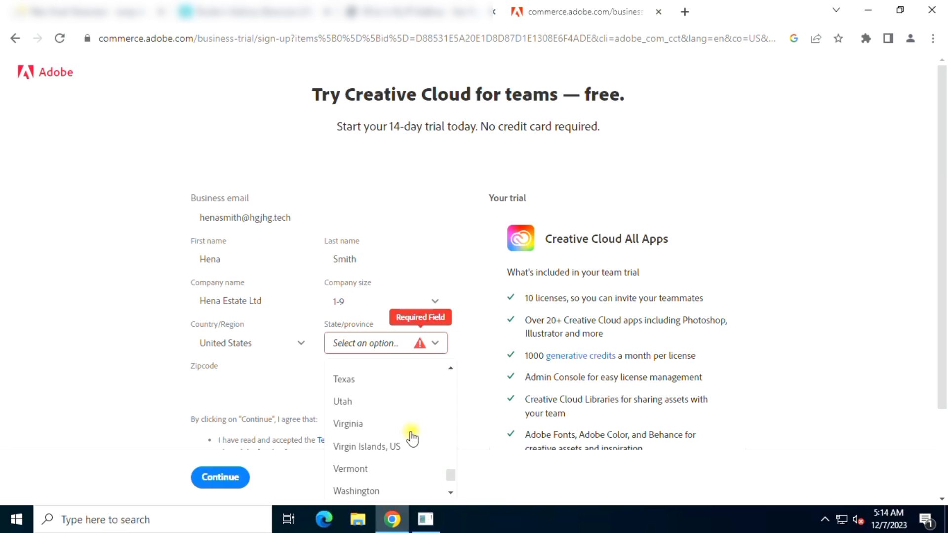
{"action": "scroll", "coordinate": [375, 464], "scroll_direction": "up", "scroll_amount": 1}
{"action": "left_click", "coordinate": [372, 488]}
Enter the zip code, paste the business phone number, and submit the sign-up form.
{"action": "left_click", "coordinate": [274, 385]}
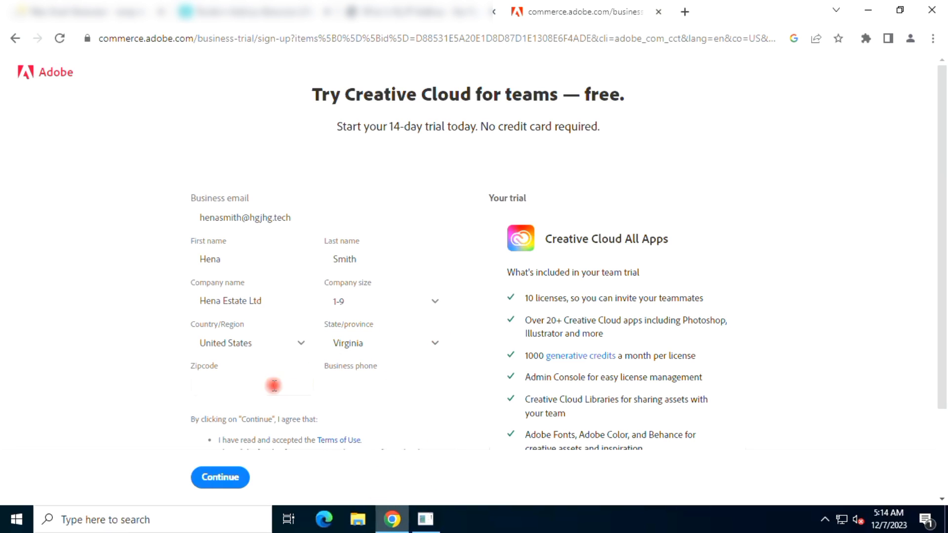
{"action": "type", "text": "23917"}
{"action": "right_click", "coordinate": [392, 388]}
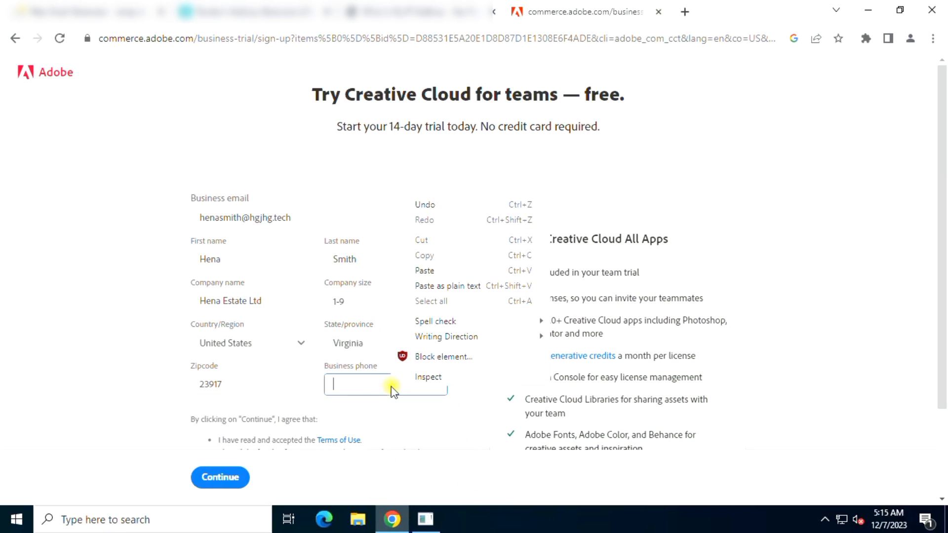
{"action": "left_click", "coordinate": [431, 273]}
{"action": "left_click_drag", "start_coordinate": [939, 148], "coordinate": [937, 171]}
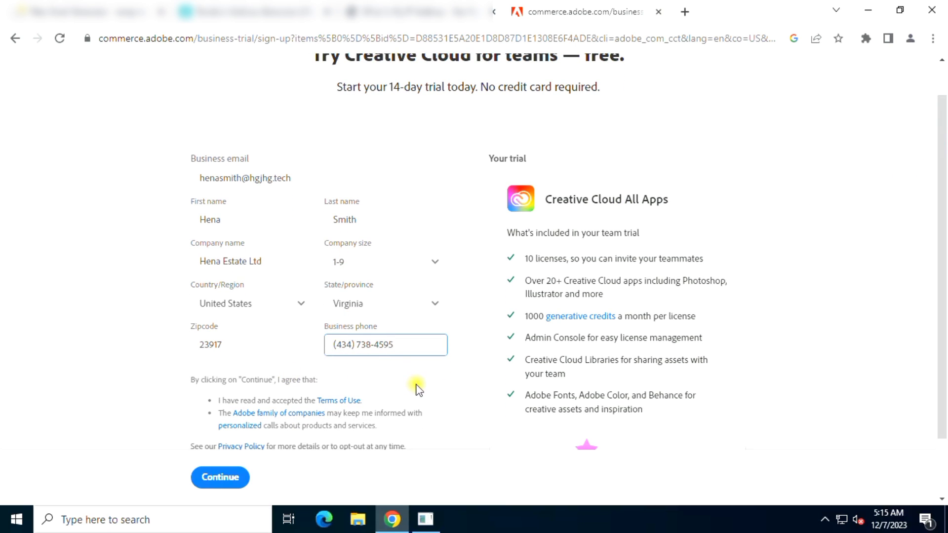
{"action": "scroll", "coordinate": [597, 333], "scroll_direction": "down", "scroll_amount": 2}
{"action": "left_click", "coordinate": [235, 423]}
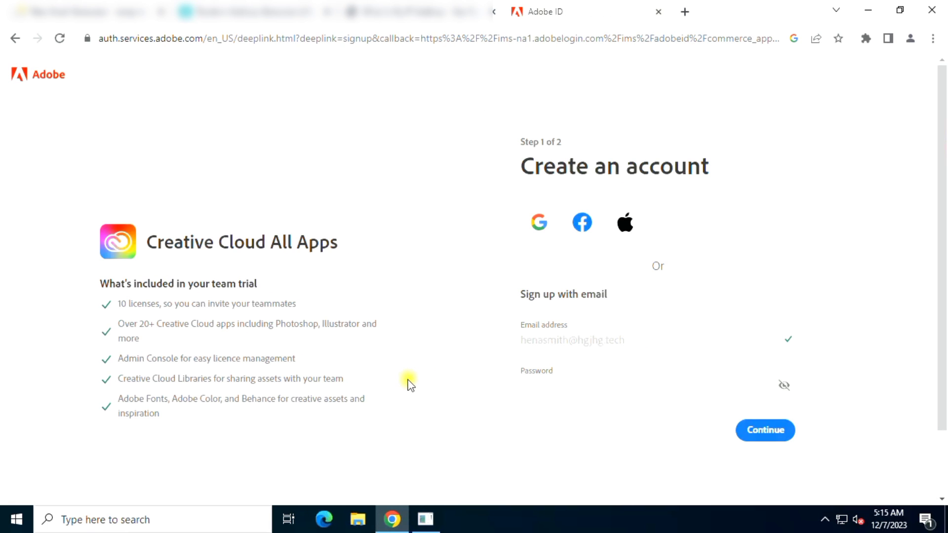
Enter the account password and continue to the second account-creation step.
{"action": "left_click", "coordinate": [579, 389]}
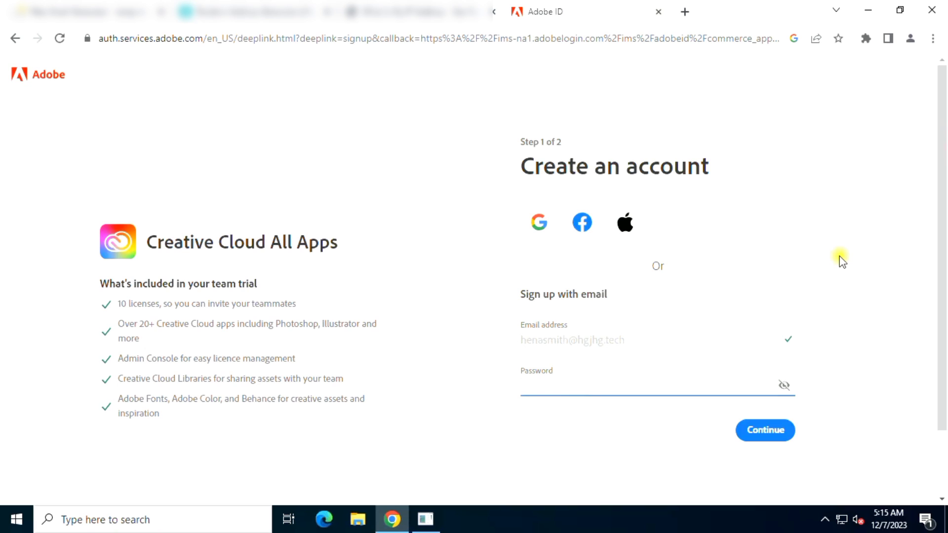
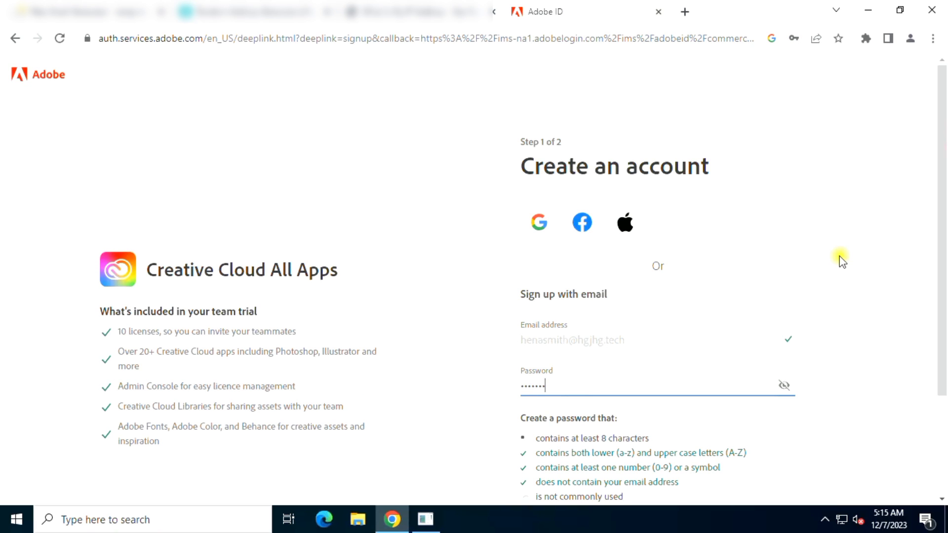
{"action": "scroll", "coordinate": [860, 285], "scroll_direction": "down", "scroll_amount": 3}
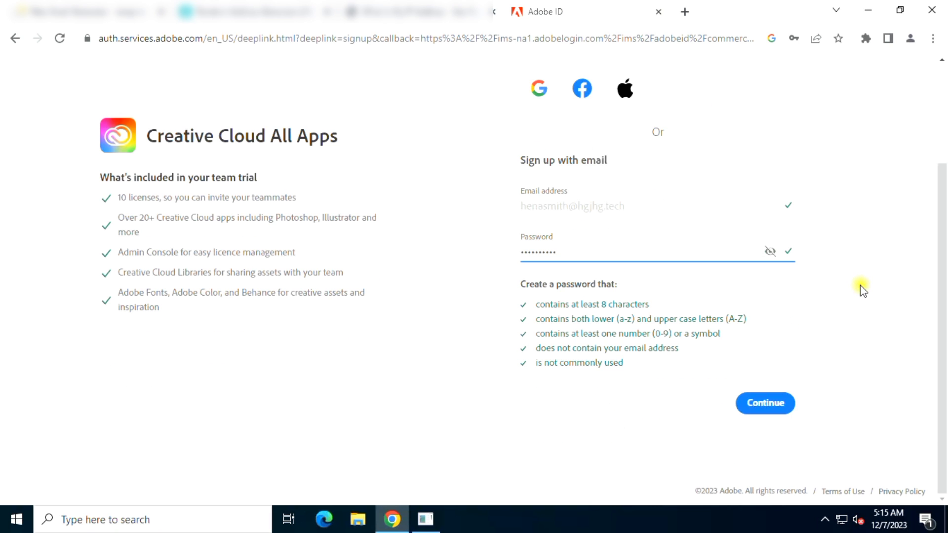
{"action": "left_click", "coordinate": [792, 411]}
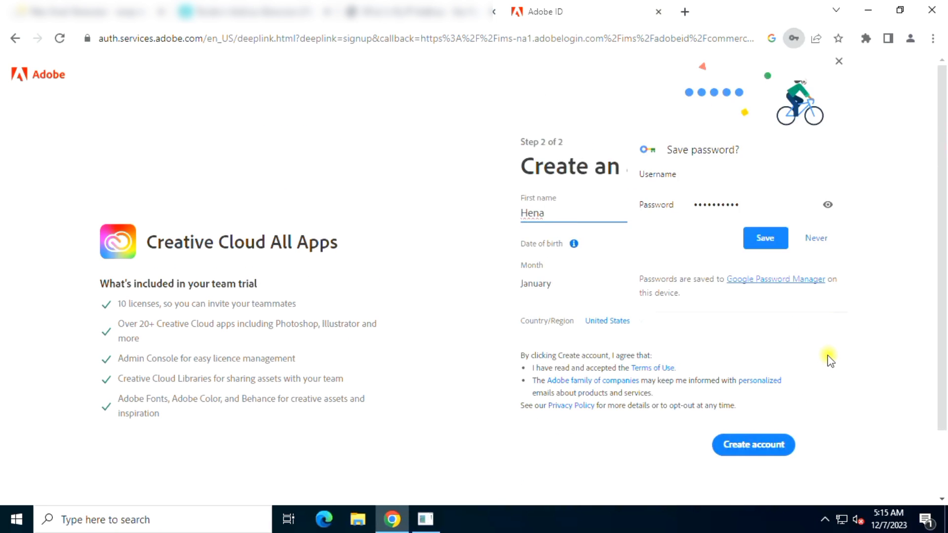
Dismiss the save-password prompt, fill in the birth year, and create the Adobe account.
{"action": "left_click", "coordinate": [838, 61]}
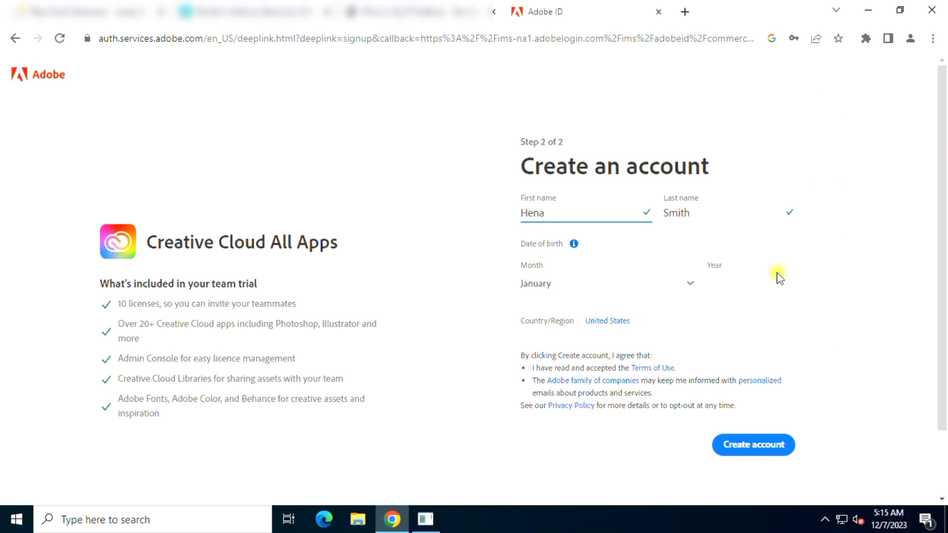
{"action": "left_click", "coordinate": [730, 286]}
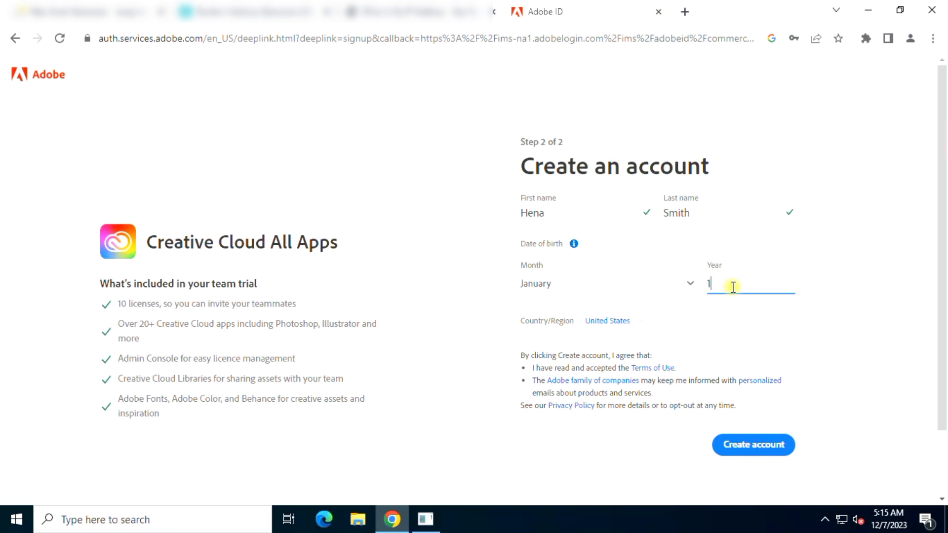
{"action": "left_click", "coordinate": [790, 449]}
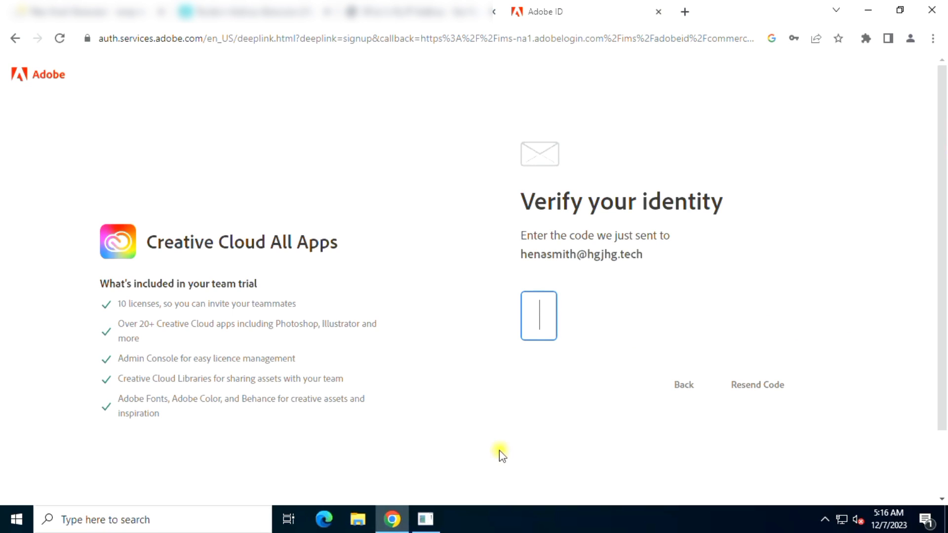
Paste the emailed six-digit verification code and confirm the teams free trial is ready.
{"action": "left_click", "coordinate": [541, 366]}
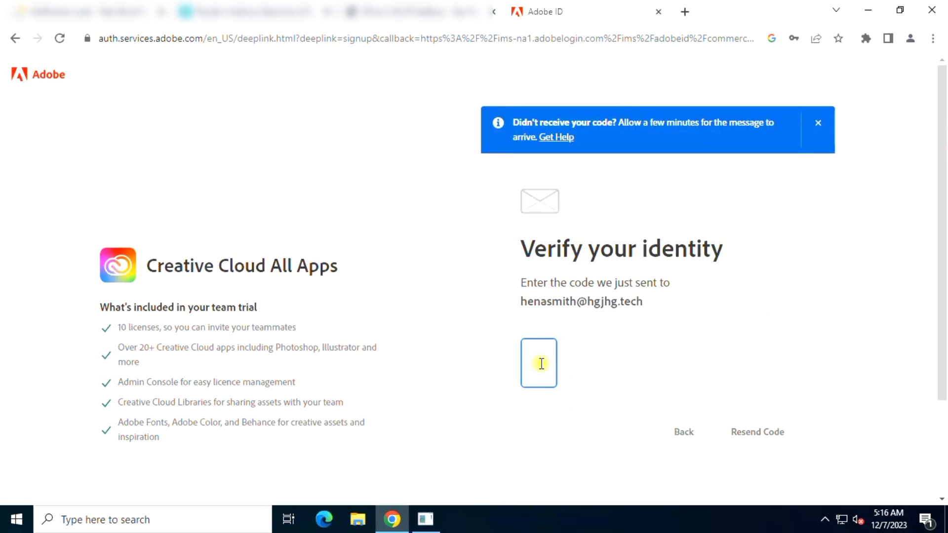
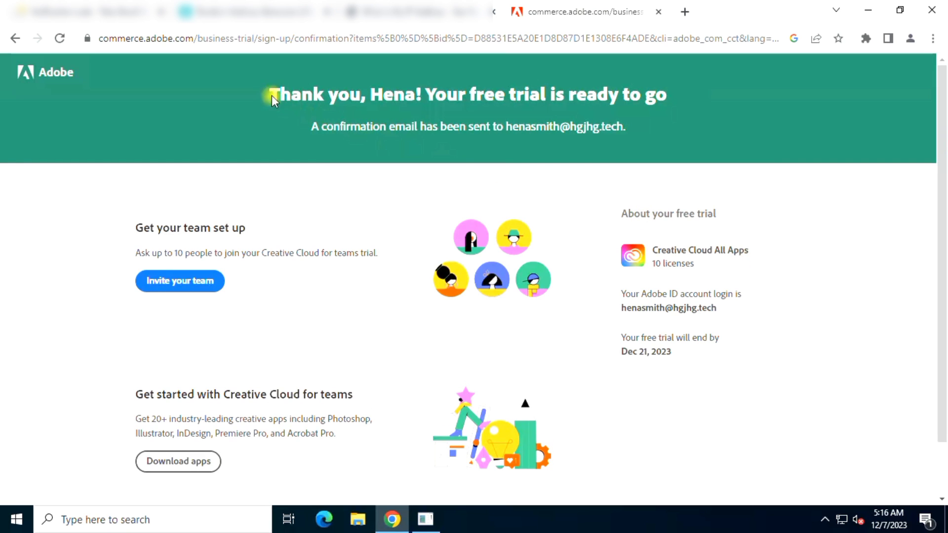
{"action": "left_click_drag", "start_coordinate": [271, 96], "coordinate": [722, 103]}
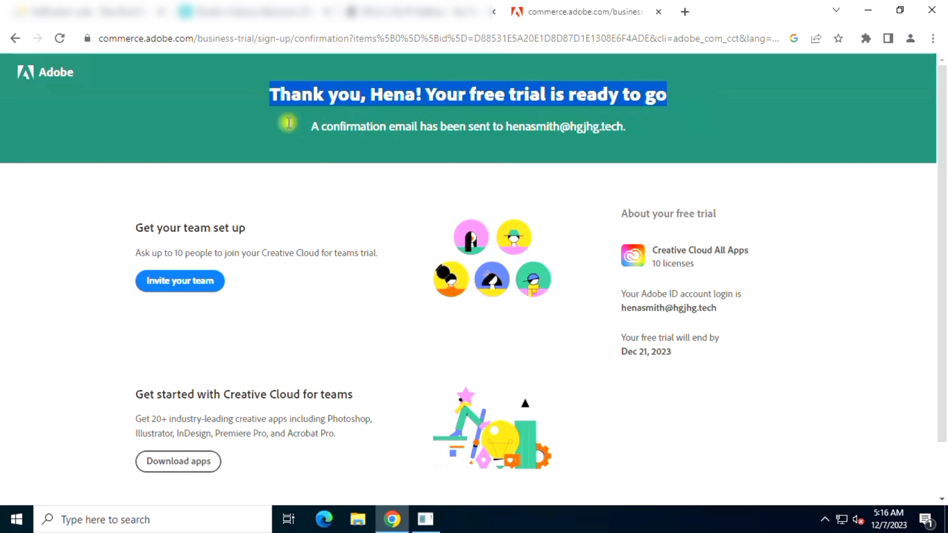
{"action": "left_click_drag", "start_coordinate": [311, 126], "coordinate": [647, 135]}
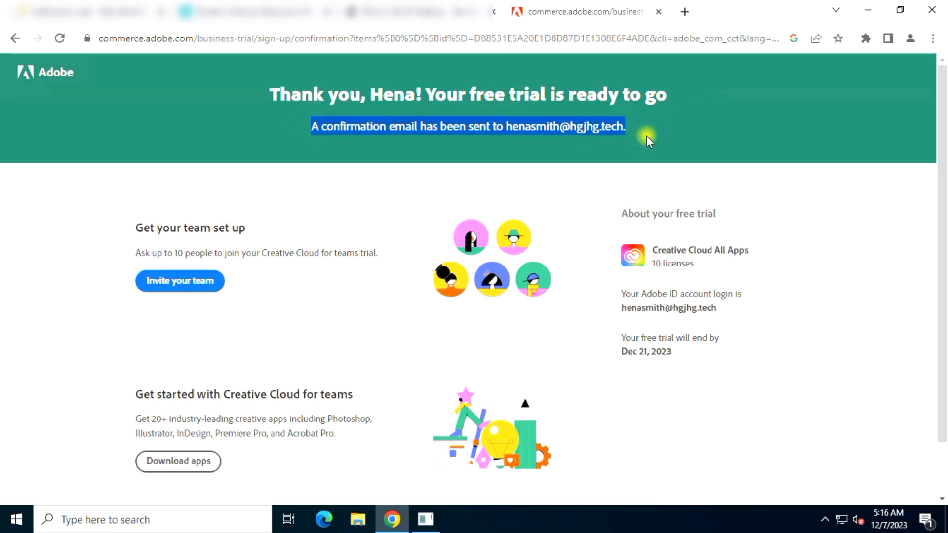
{"action": "left_click", "coordinate": [842, 216]}
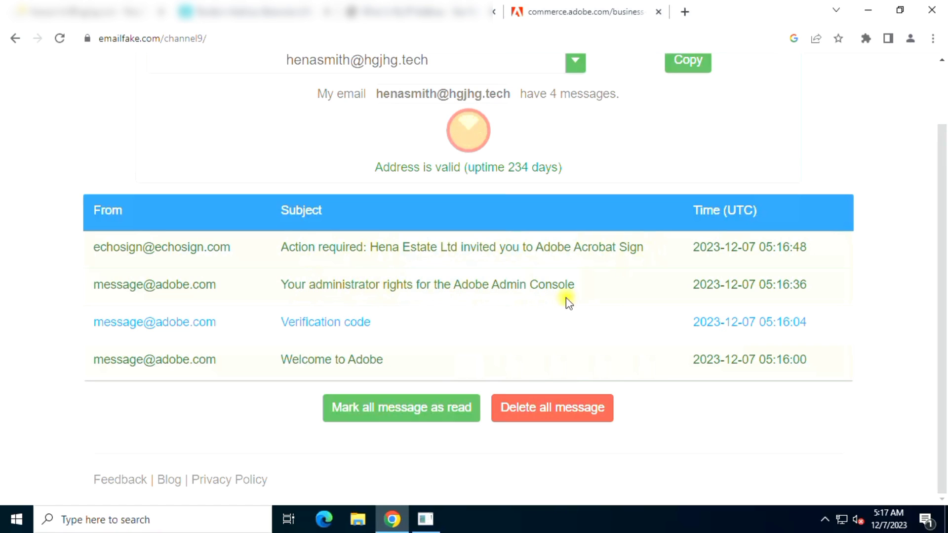
Open the Adobe Acrobat Sign invitation email and accept the invitation.
{"action": "left_click", "coordinate": [481, 249]}
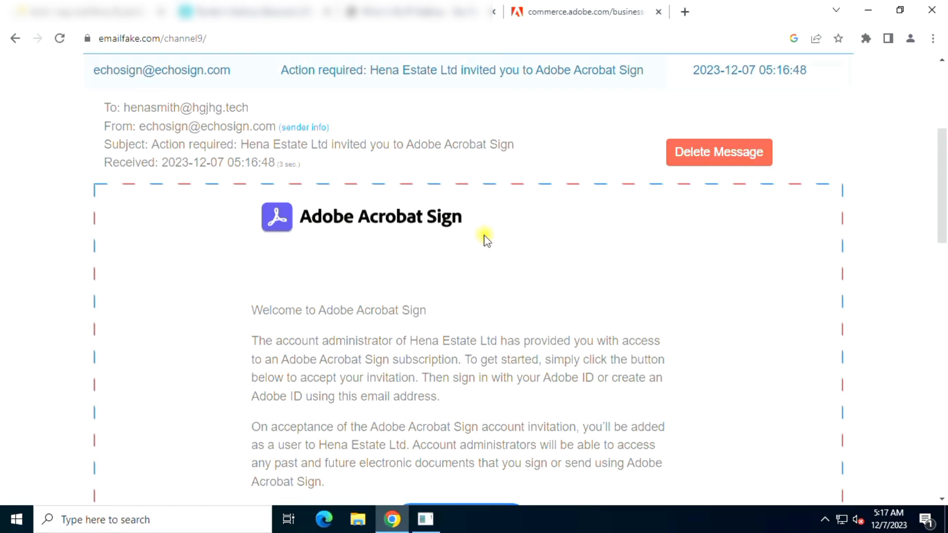
{"action": "left_click_drag", "start_coordinate": [279, 70], "coordinate": [687, 78]}
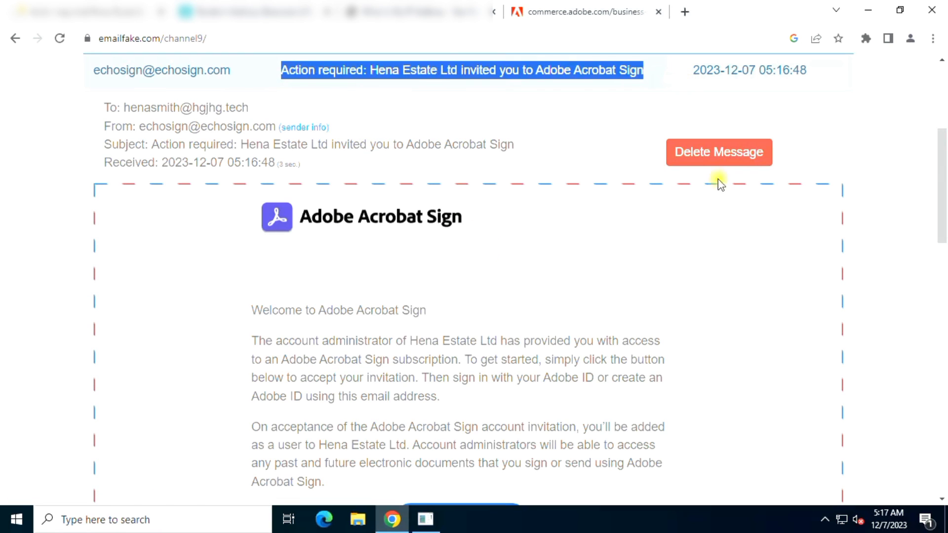
{"action": "scroll", "coordinate": [497, 204], "scroll_direction": "down", "scroll_amount": 6}
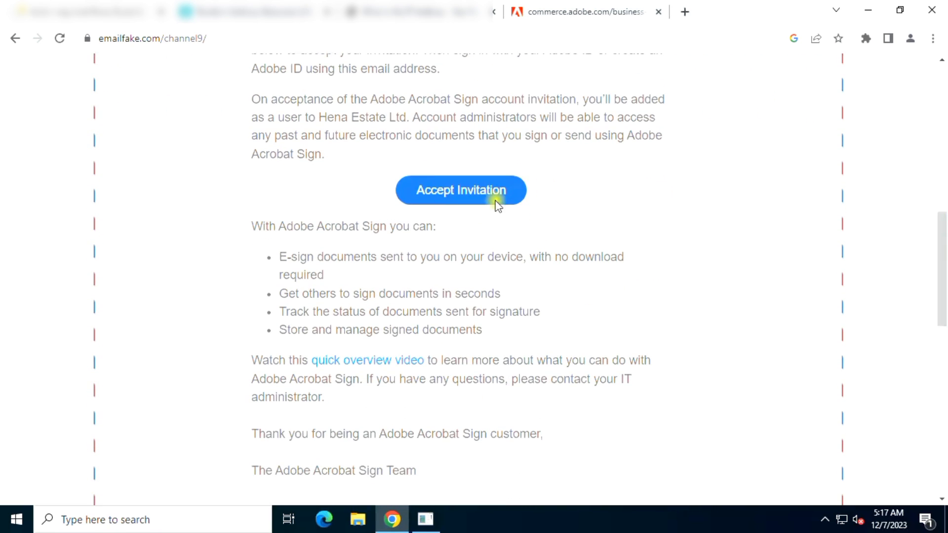
{"action": "left_click", "coordinate": [504, 197]}
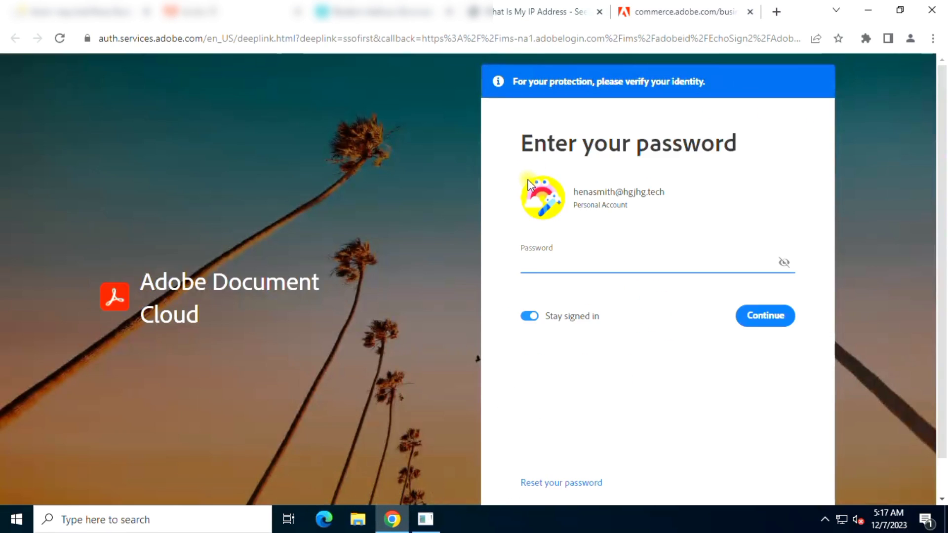
Sign in with the account password, declining to save it, to reach Acrobat Pro home.
{"action": "left_click_drag", "start_coordinate": [525, 144], "coordinate": [755, 143]}
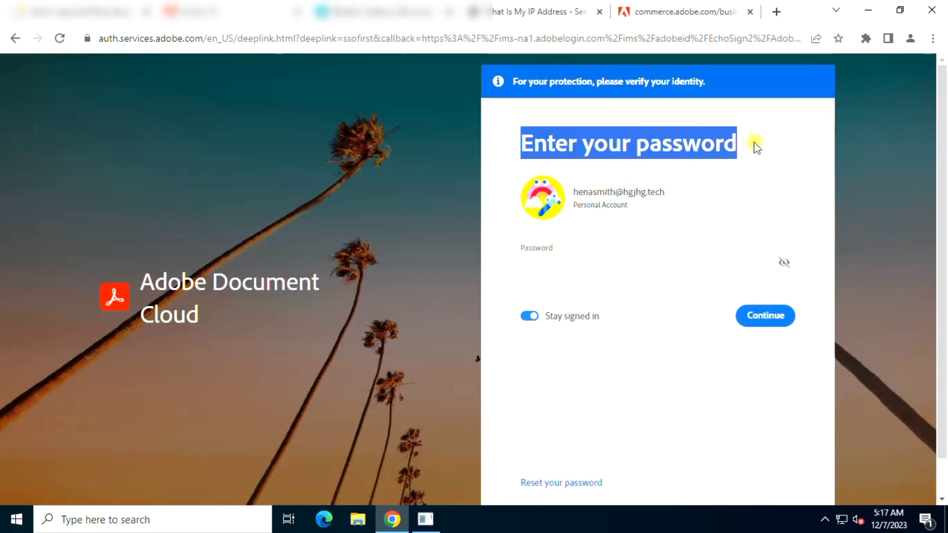
{"action": "left_click", "coordinate": [573, 259]}
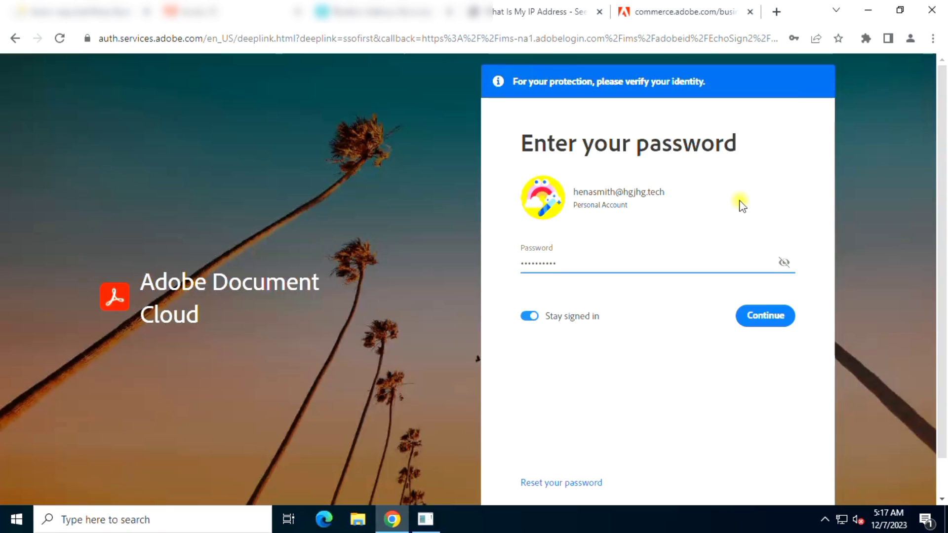
{"action": "left_click", "coordinate": [787, 322]}
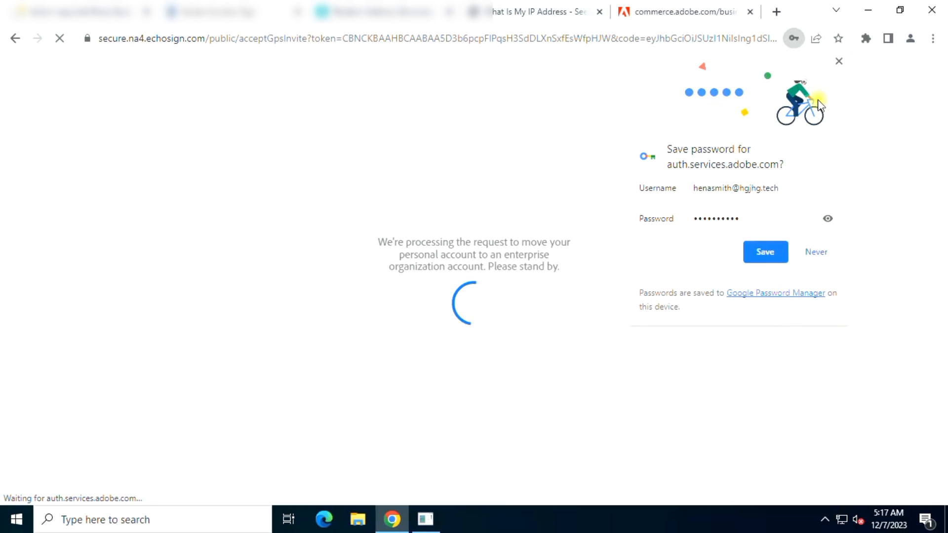
{"action": "left_click", "coordinate": [838, 61]}
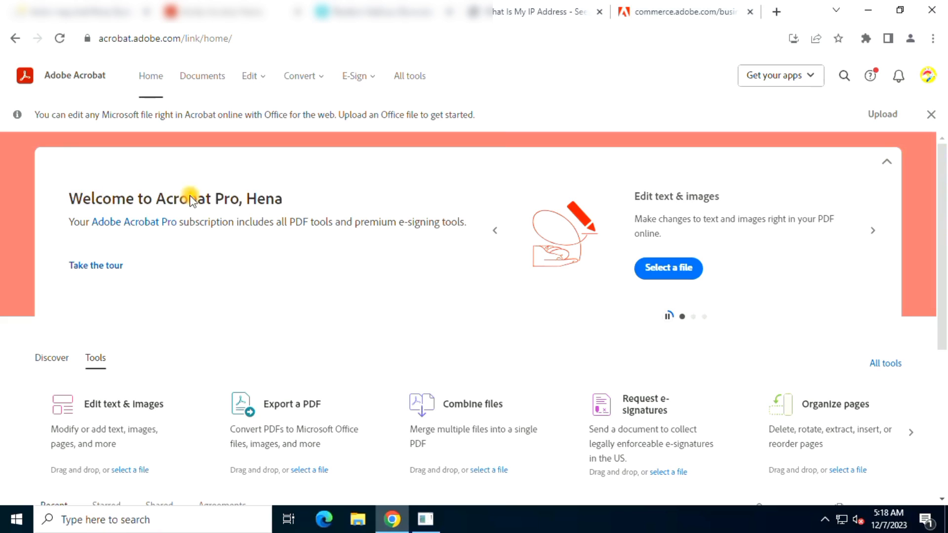
{"action": "left_click_drag", "start_coordinate": [192, 199], "coordinate": [303, 194]}
{"action": "left_click", "coordinate": [381, 181]}
Return to the trial confirmation tab and open the Creative Cloud for teams app download page.
{"action": "left_click", "coordinate": [675, 11]}
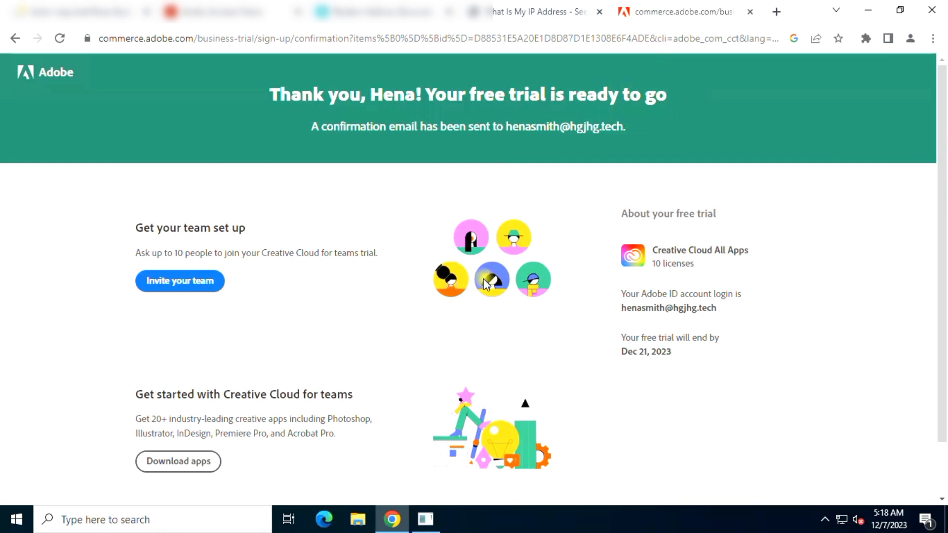
{"action": "scroll", "coordinate": [403, 290], "scroll_direction": "down", "scroll_amount": 1}
{"action": "left_click_drag", "start_coordinate": [139, 332], "coordinate": [385, 335]}
{"action": "left_click_drag", "start_coordinate": [135, 165], "coordinate": [291, 166]}
{"action": "left_click", "coordinate": [387, 273]}
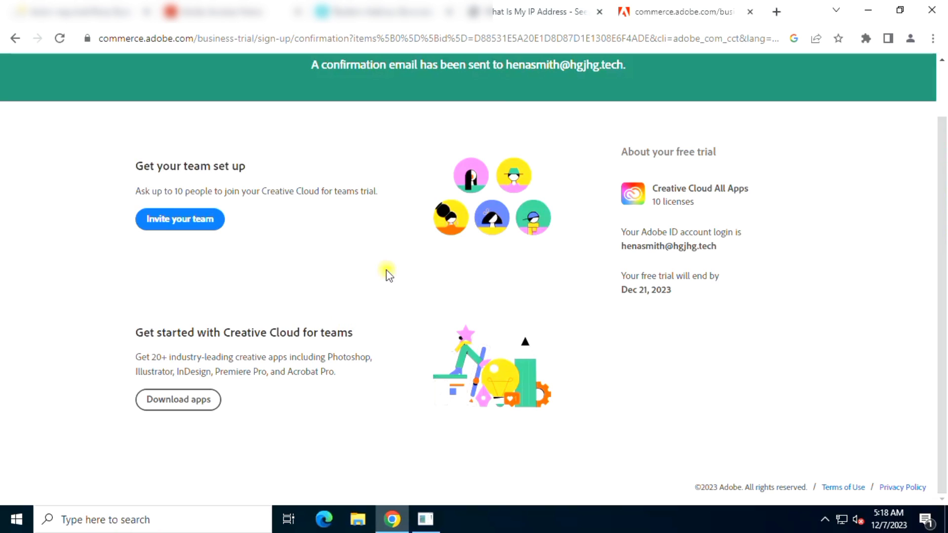
{"action": "right_click", "coordinate": [197, 408]}
{"action": "left_click", "coordinate": [74, 334]}
{"action": "left_click", "coordinate": [184, 404]}
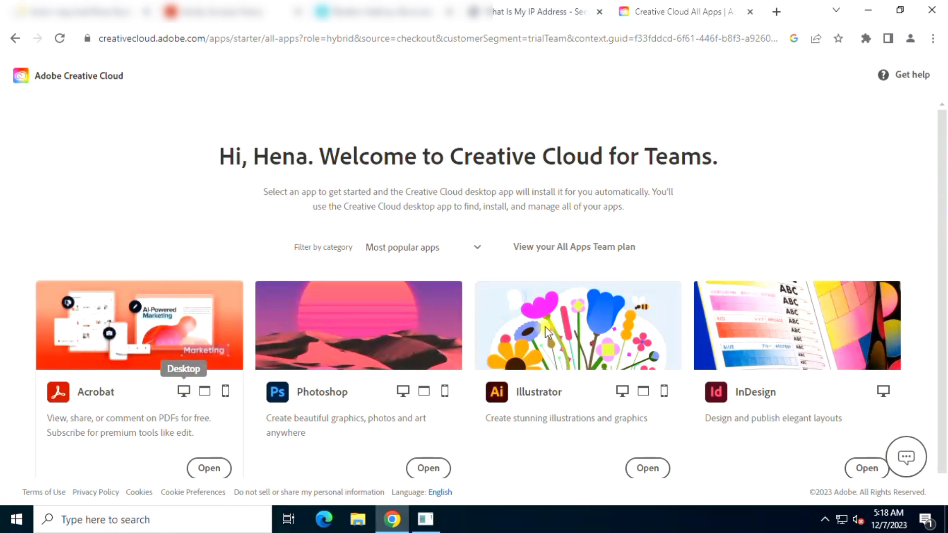
Review what the All Apps Team plan includes, then close the summary.
{"action": "left_click_drag", "start_coordinate": [943, 188], "coordinate": [943, 296]}
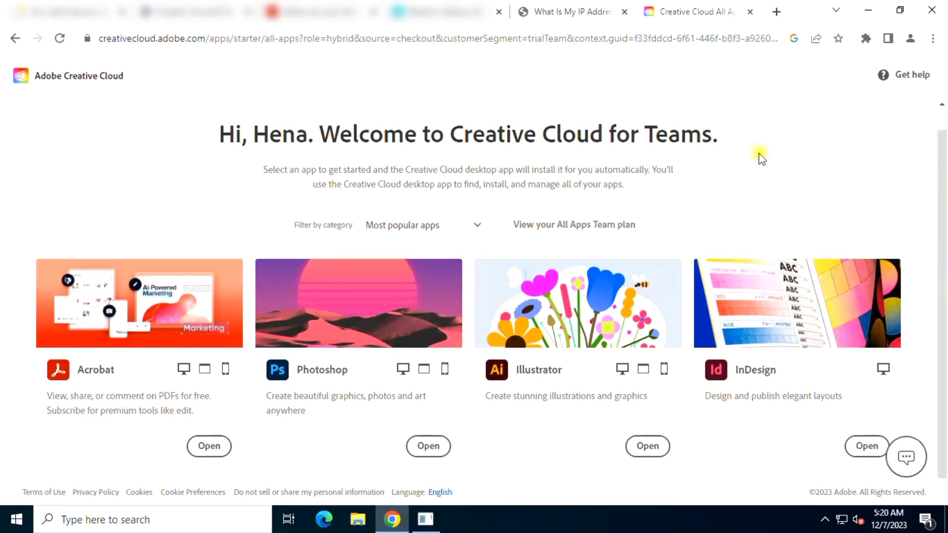
{"action": "left_click", "coordinate": [572, 225]}
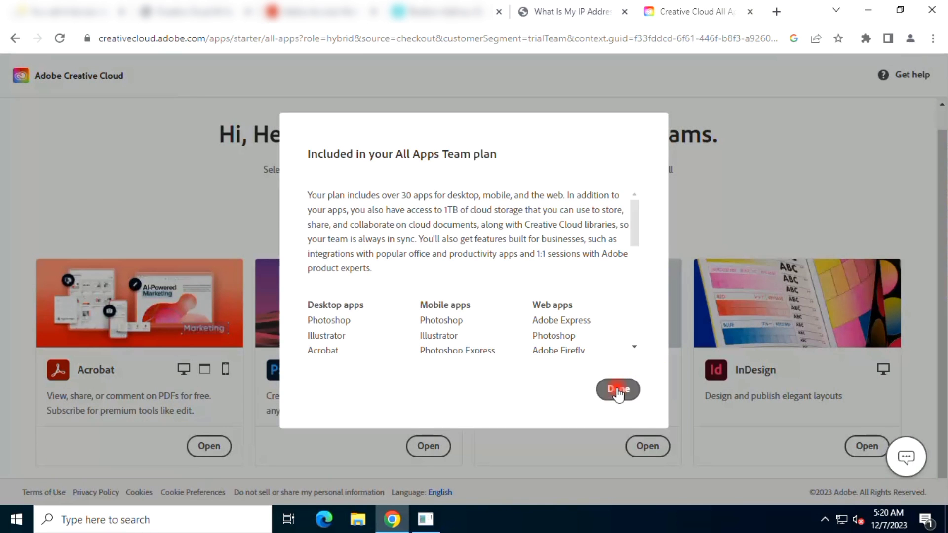
{"action": "left_click", "coordinate": [617, 389]}
Go to creativecloud.adobe.com in the browser.
{"action": "left_click", "coordinate": [353, 39]}
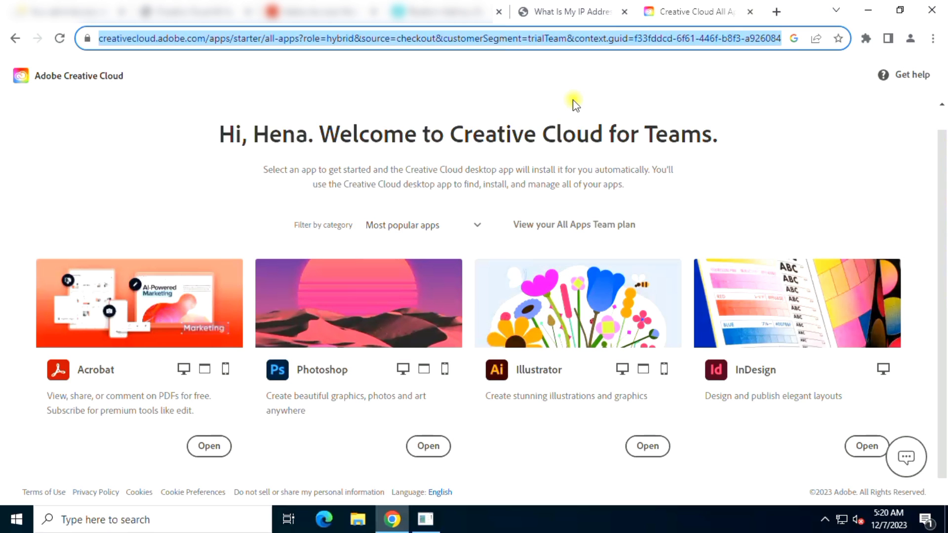
{"action": "type", "text": "creativecloud"}
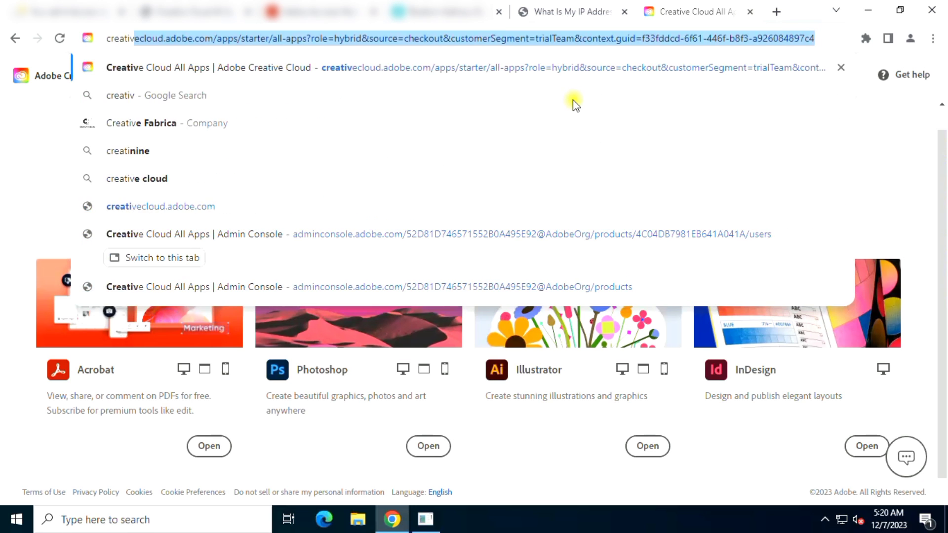
{"action": "type", "text": ".adobe.com"}
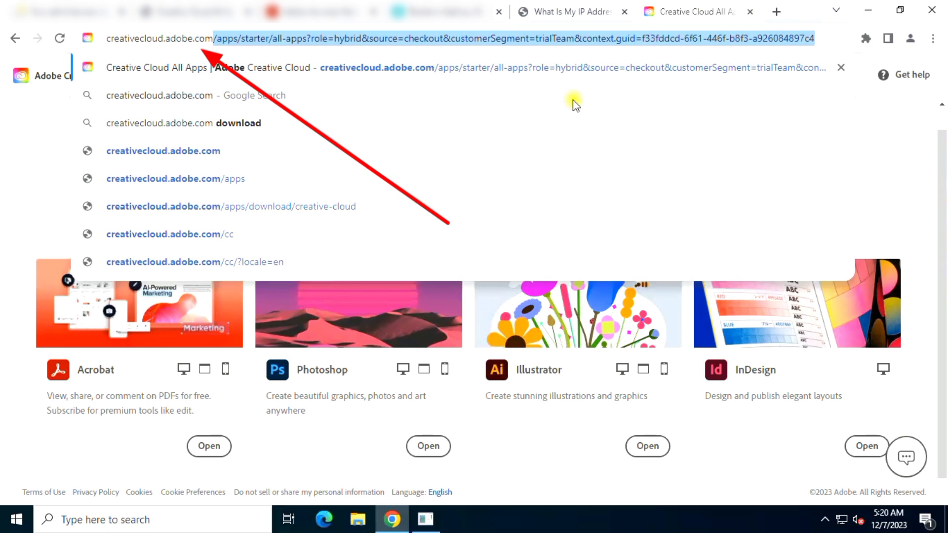
{"action": "key", "text": "Delete"}
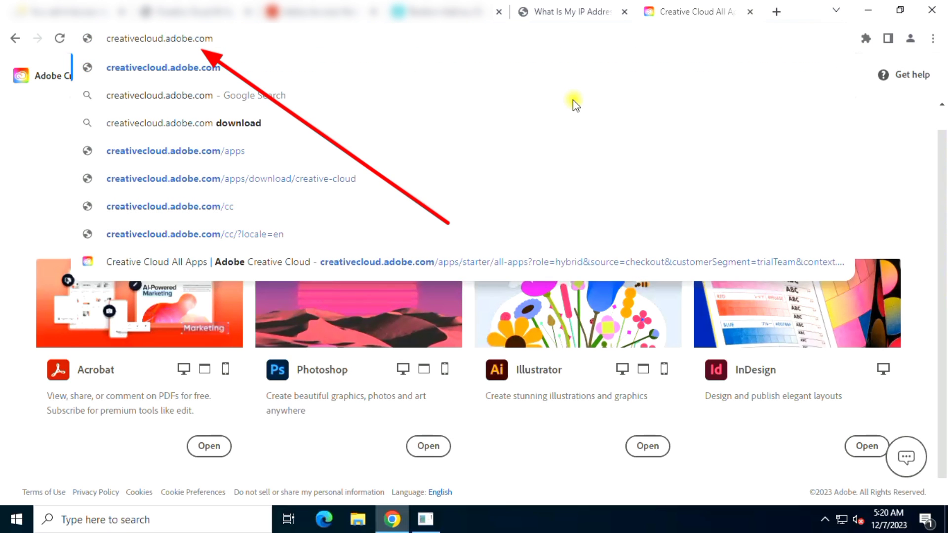
{"action": "key", "text": "Return"}
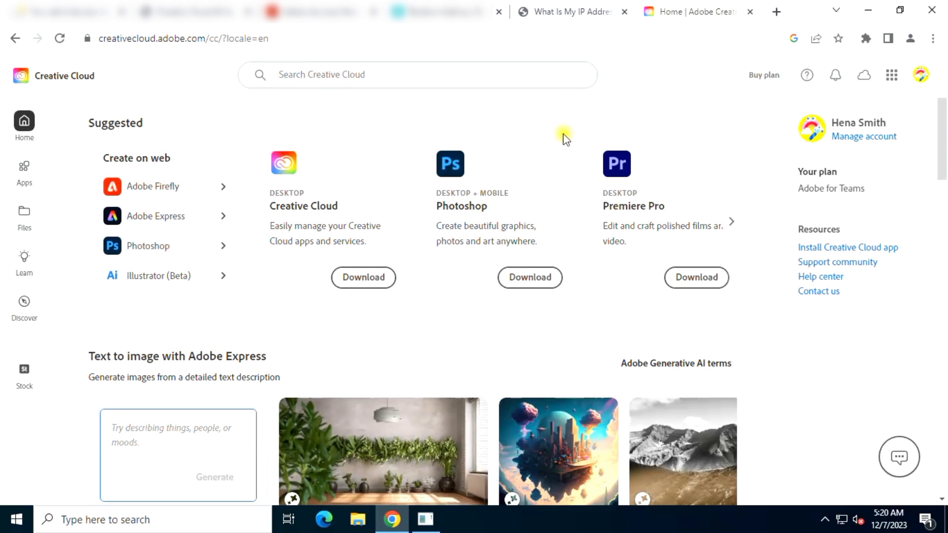
Open the list of all Creative Cloud apps and scroll down to find Photoshop.
{"action": "left_click", "coordinate": [24, 174]}
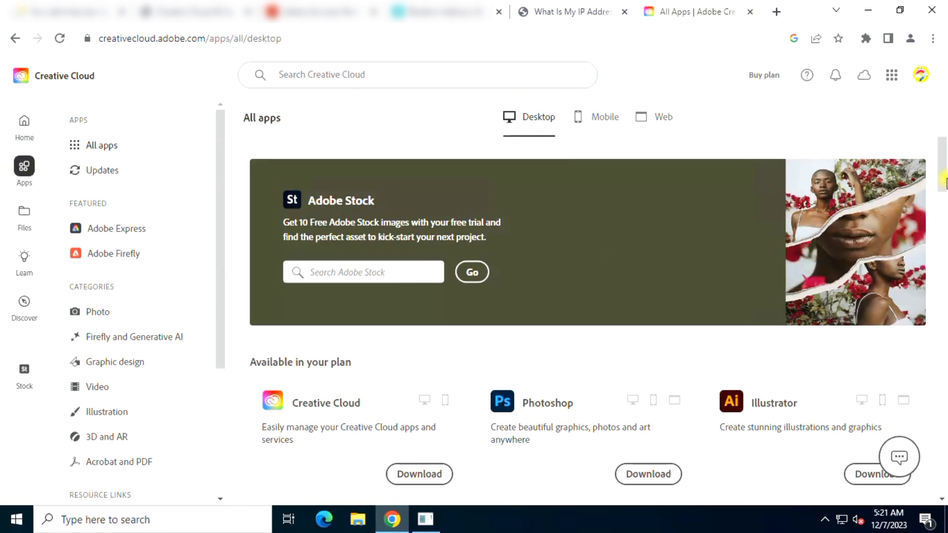
{"action": "scroll", "coordinate": [943, 201], "scroll_direction": "down", "scroll_amount": 1}
{"action": "left_click_drag", "start_coordinate": [942, 202], "coordinate": [944, 106]}
{"action": "left_click_drag", "start_coordinate": [943, 193], "coordinate": [944, 228]}
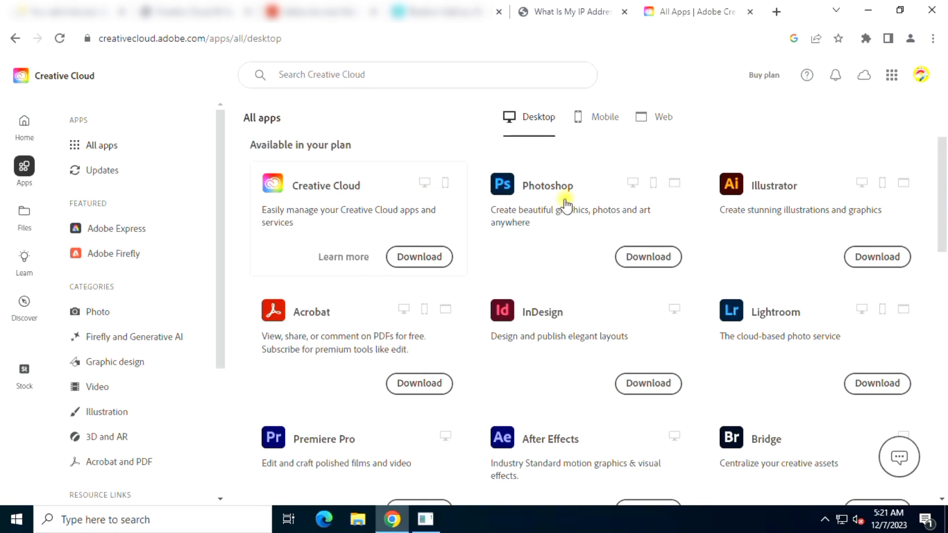
Download Photoshop_Set-Up.exe, run the installer, and minimize Chrome to show the desktop.
{"action": "left_click", "coordinate": [666, 261]}
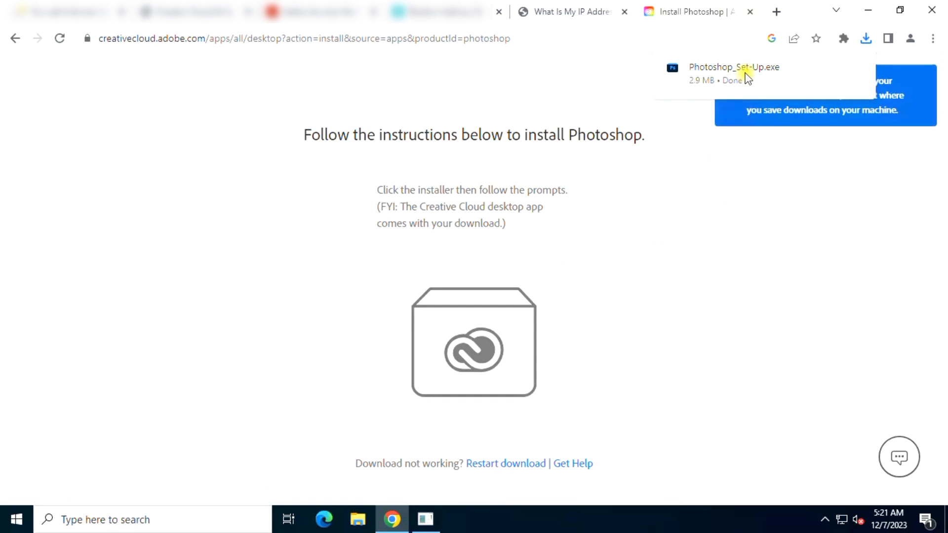
{"action": "left_click", "coordinate": [722, 69]}
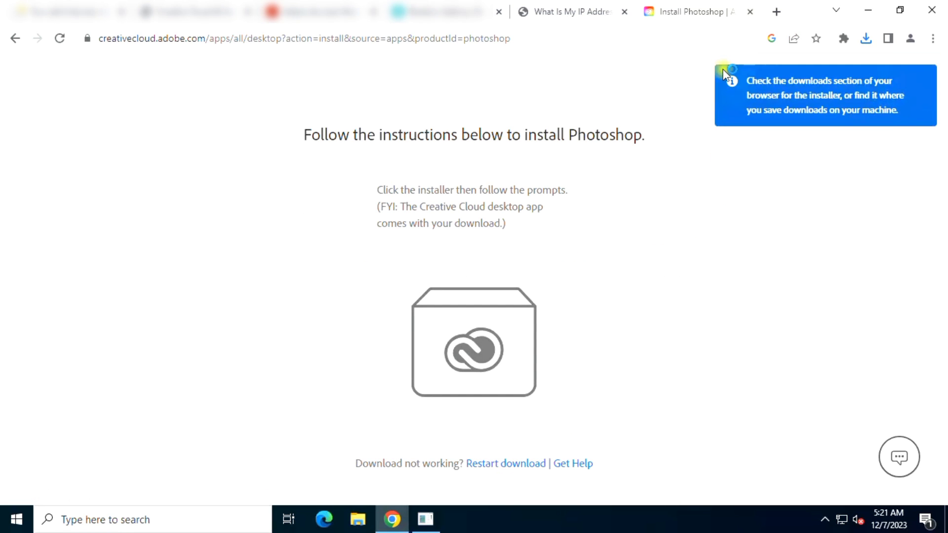
{"action": "left_click", "coordinate": [867, 11]}
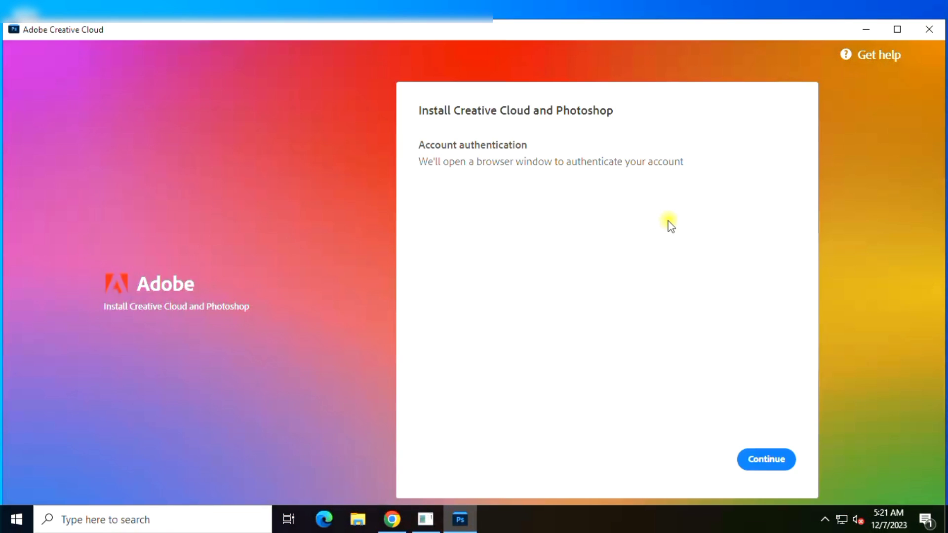
Authenticate the account, decline Adobe Genuine Service, start installing, and skip the role and Photoshop-familiarity survey questions.
{"action": "left_click", "coordinate": [775, 457]}
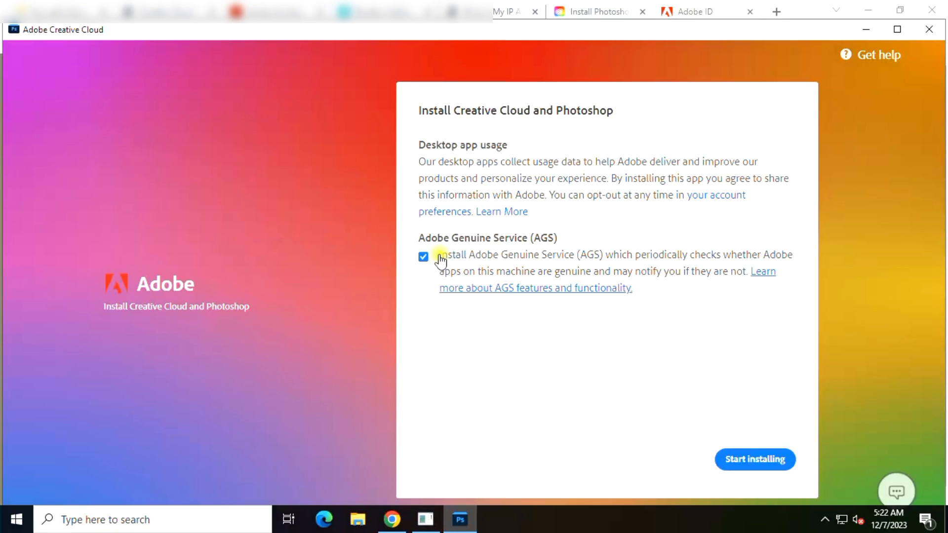
{"action": "left_click", "coordinate": [425, 257]}
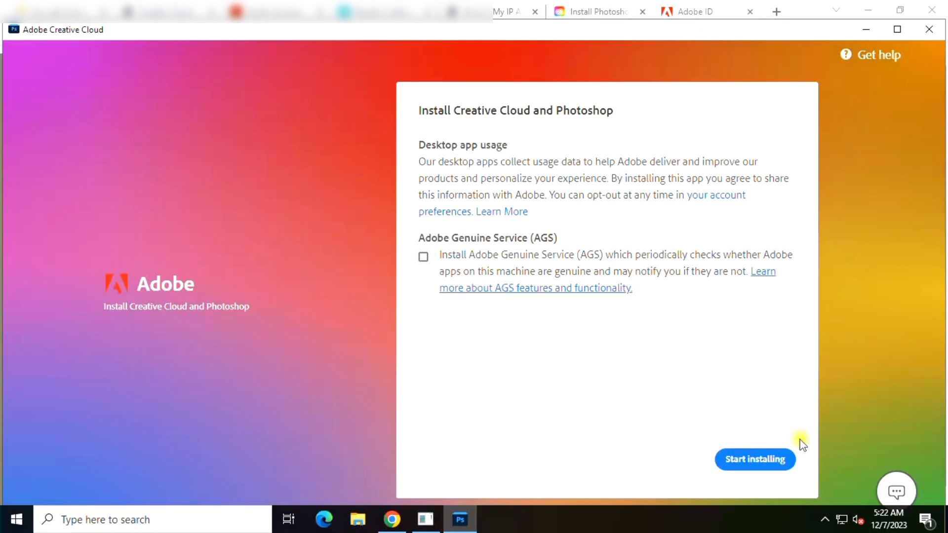
{"action": "left_click", "coordinate": [774, 457]}
{"action": "left_click", "coordinate": [897, 29]}
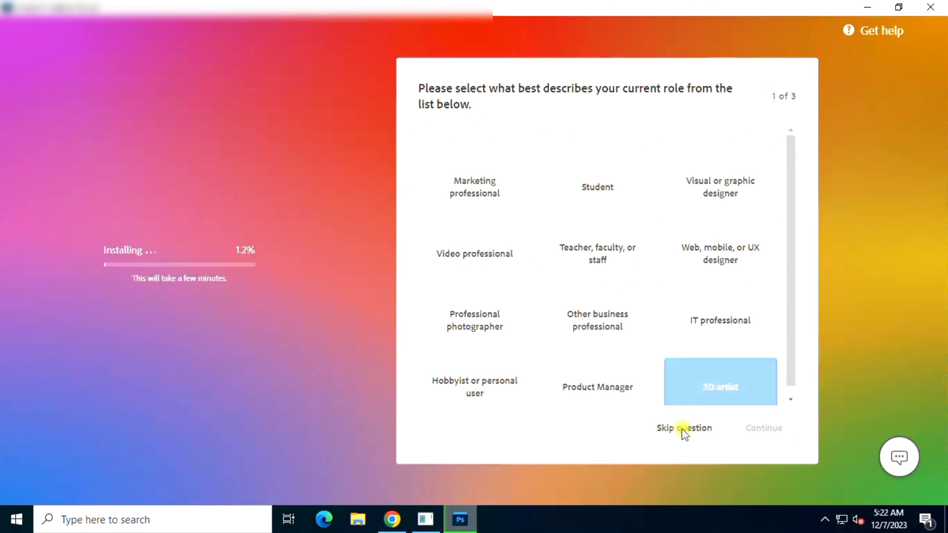
{"action": "left_click", "coordinate": [683, 428]}
{"action": "left_click", "coordinate": [684, 428]}
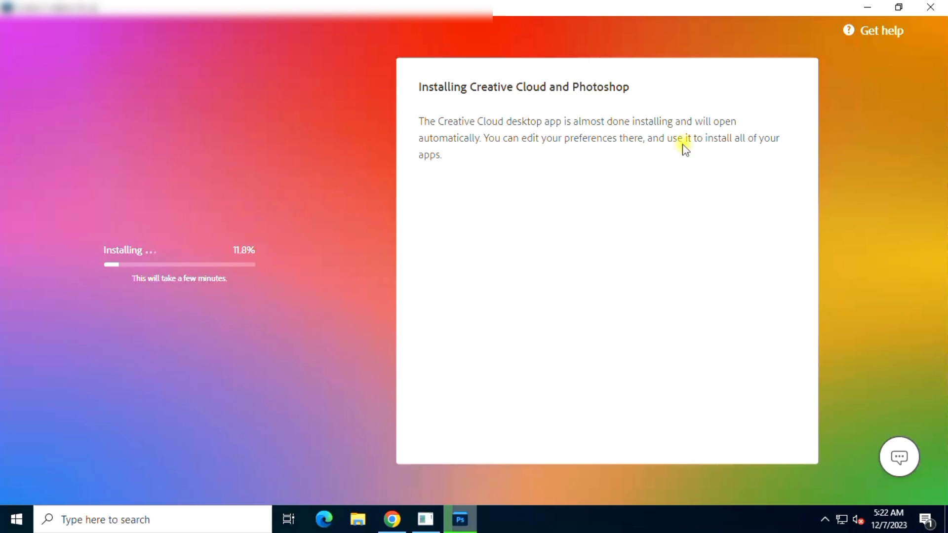
Open Task Manager from the taskbar, view its detailed CPU performance graphs, then close it.
{"action": "right_click", "coordinate": [640, 519]}
{"action": "left_click", "coordinate": [661, 451]}
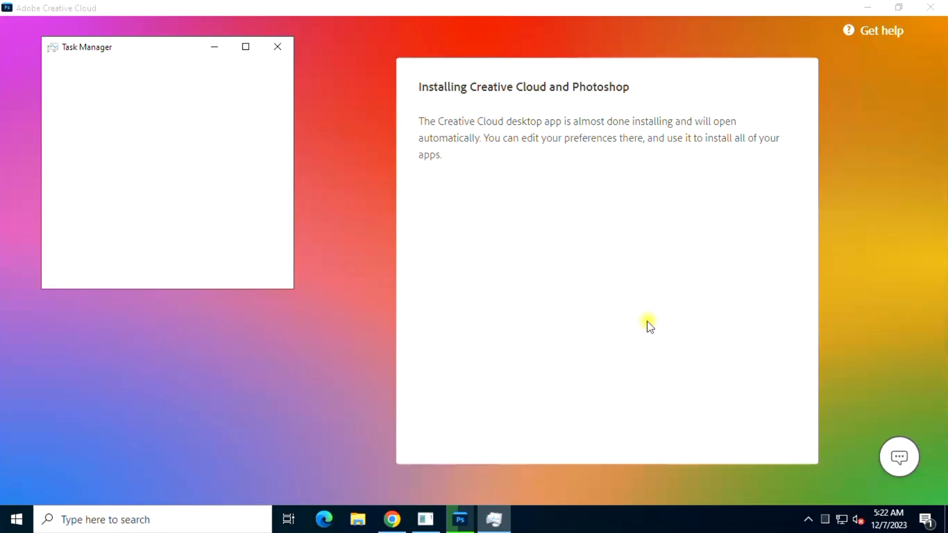
{"action": "left_click", "coordinate": [61, 271]}
{"action": "left_click", "coordinate": [118, 81]}
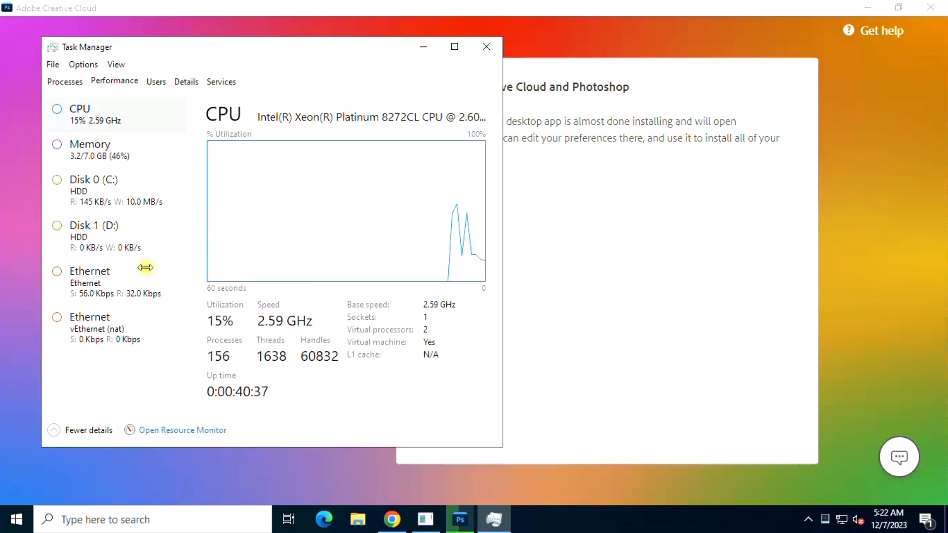
{"action": "left_click", "coordinate": [486, 47]}
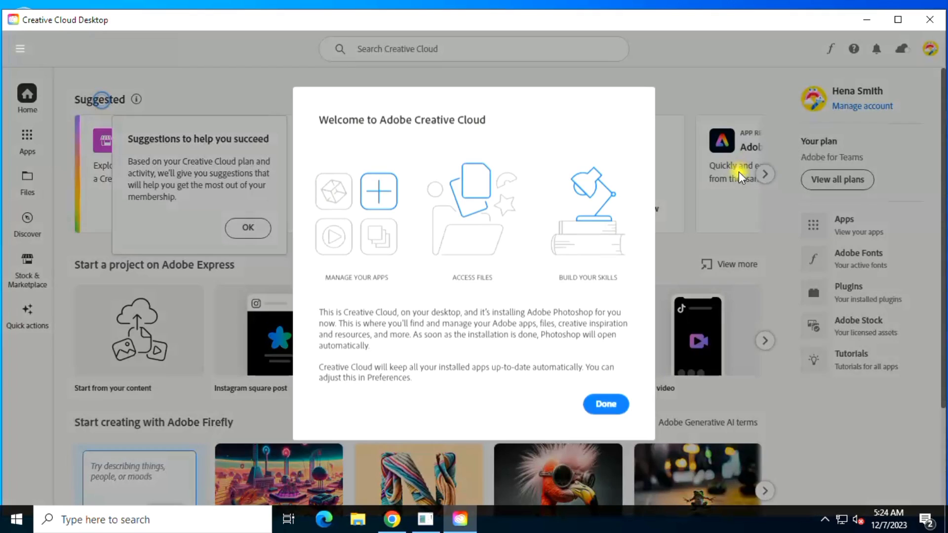
Dismiss the welcome, watch Photoshop's progress in Apps, check the signed-in account, then minimize Creative Cloud.
{"action": "left_click", "coordinate": [606, 404]}
{"action": "left_click", "coordinate": [28, 136]}
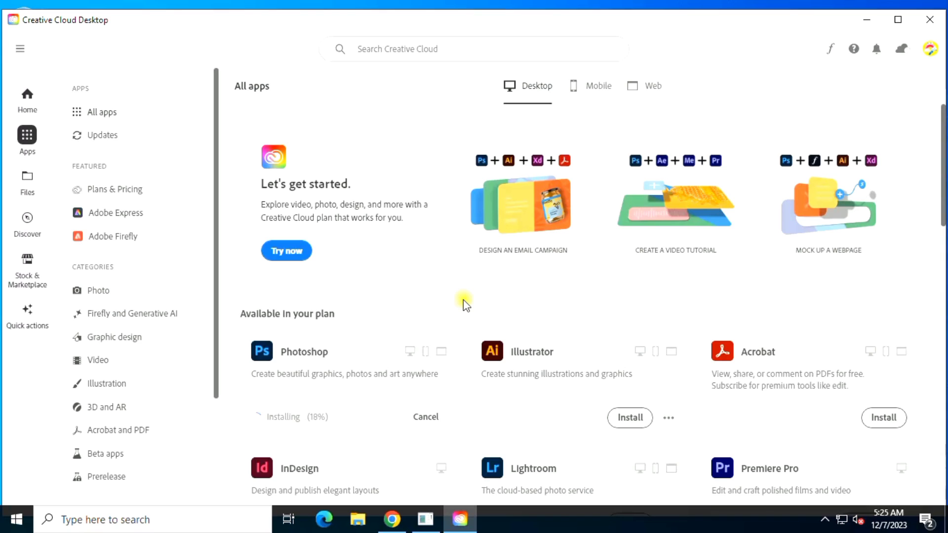
{"action": "left_click", "coordinate": [929, 49]}
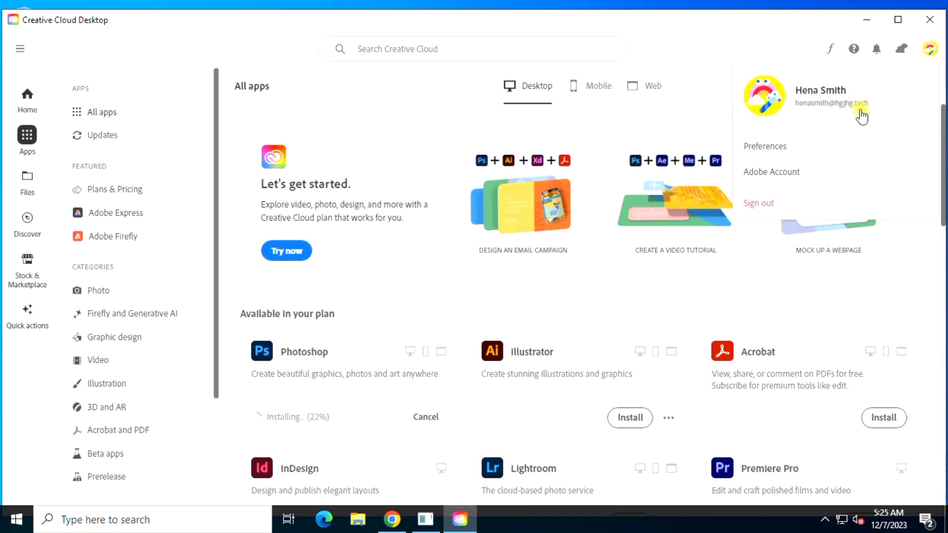
{"action": "left_click", "coordinate": [709, 48]}
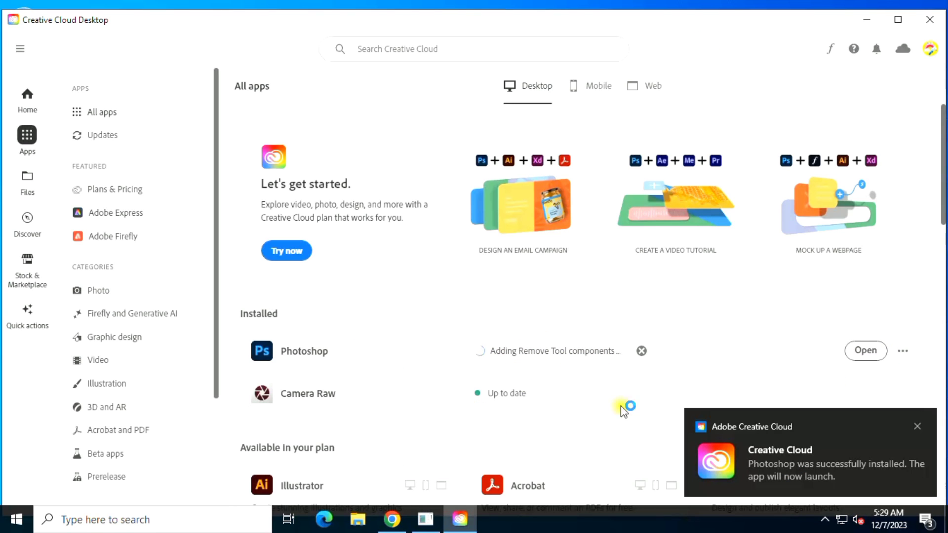
{"action": "left_click", "coordinate": [869, 19]}
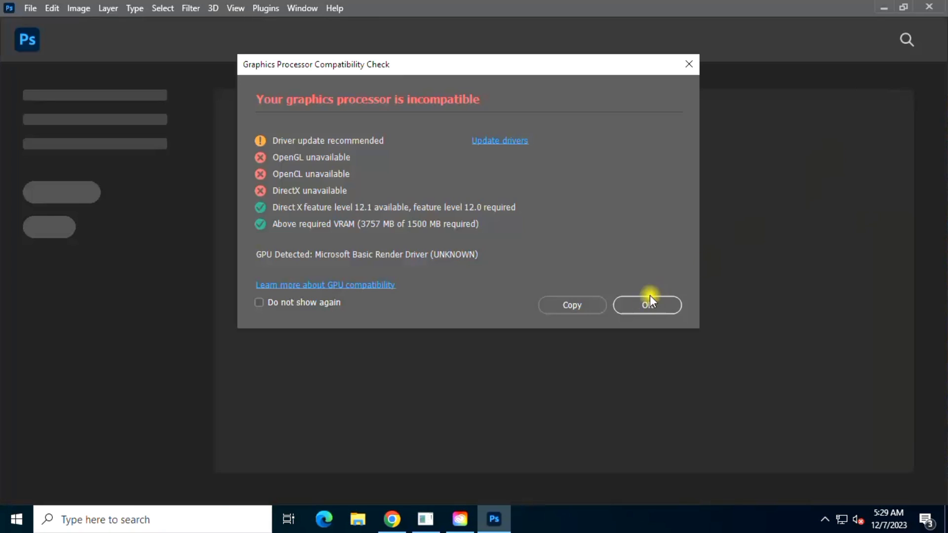
Acknowledge the GPU compatibility warning and close the What's new tour after viewing Generative Expand.
{"action": "left_click", "coordinate": [656, 305]}
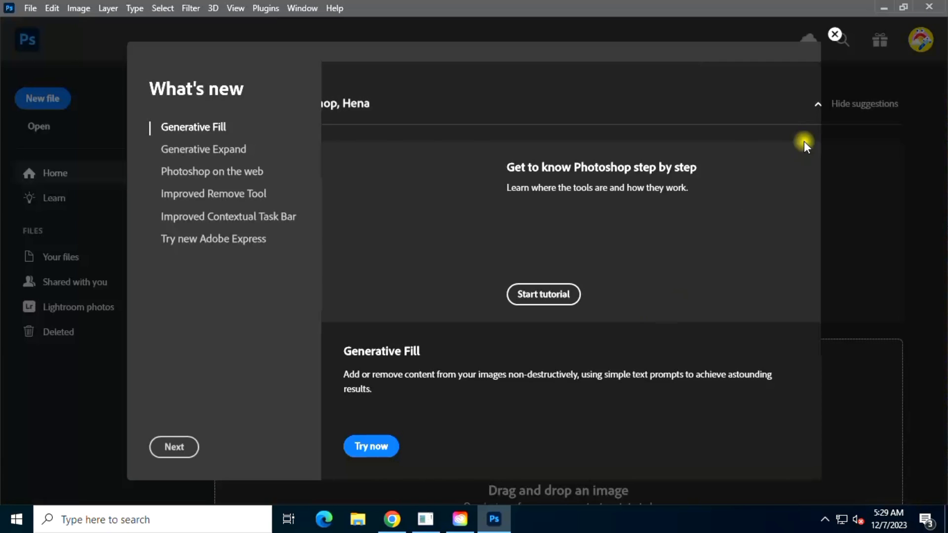
{"action": "left_click", "coordinate": [183, 444]}
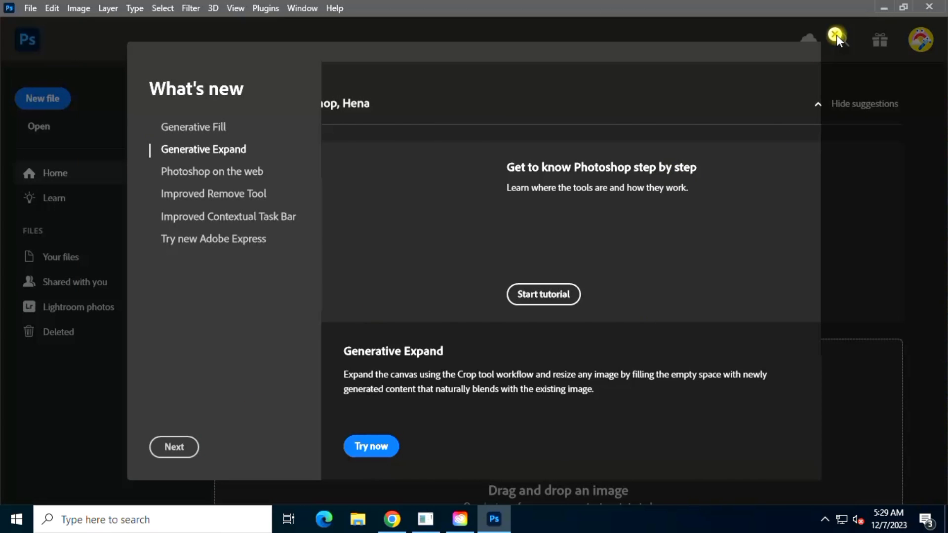
{"action": "left_click", "coordinate": [835, 34]}
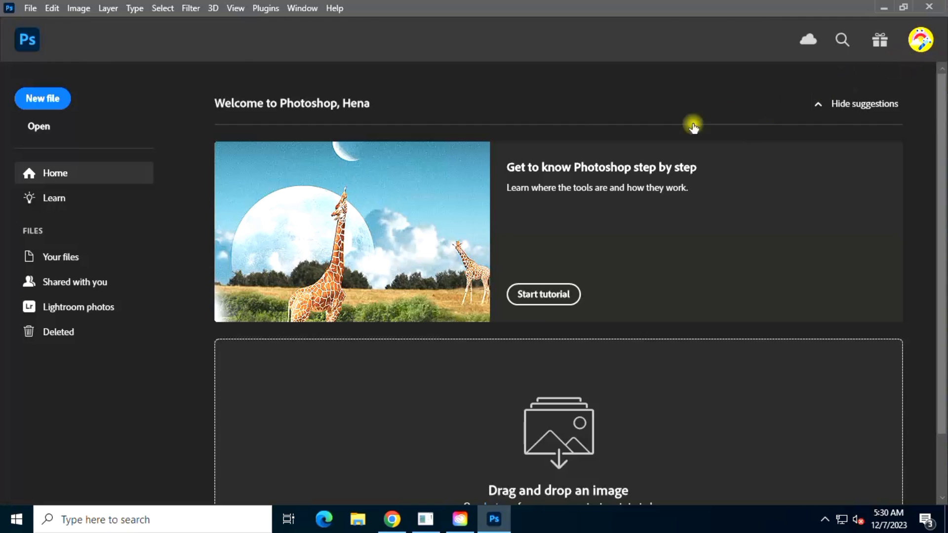
Show Help > About Photoshop to confirm version 25.2.0 Release.
{"action": "left_click", "coordinate": [337, 9]}
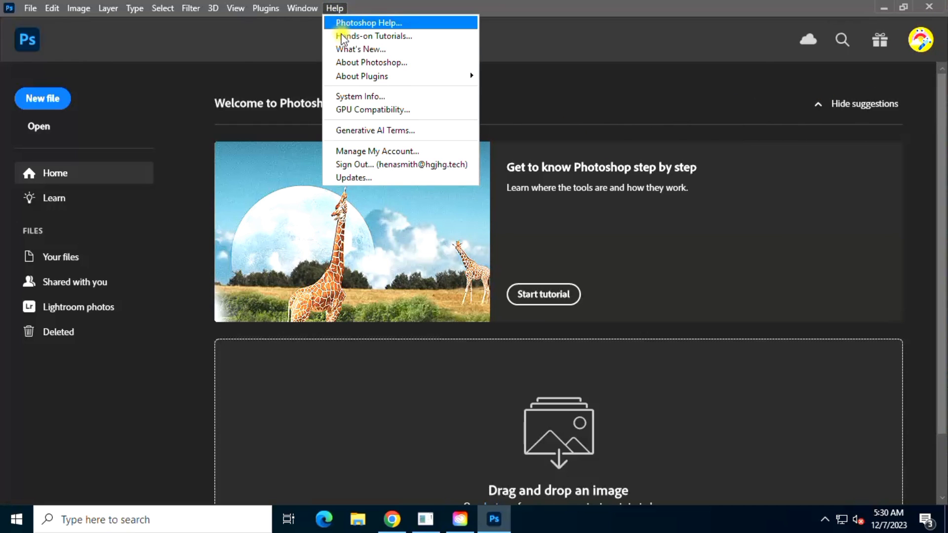
{"action": "mouse_move", "coordinate": [352, 73]}
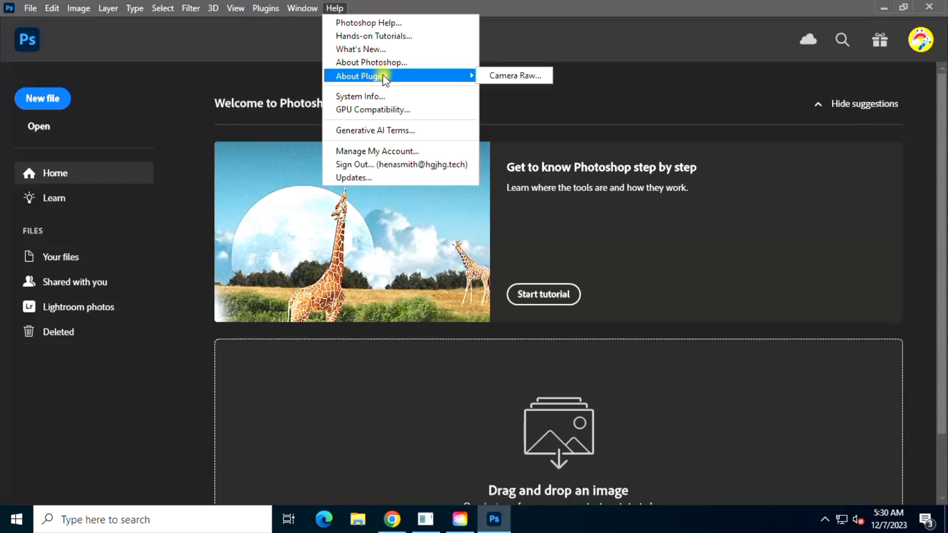
{"action": "left_click", "coordinate": [394, 62]}
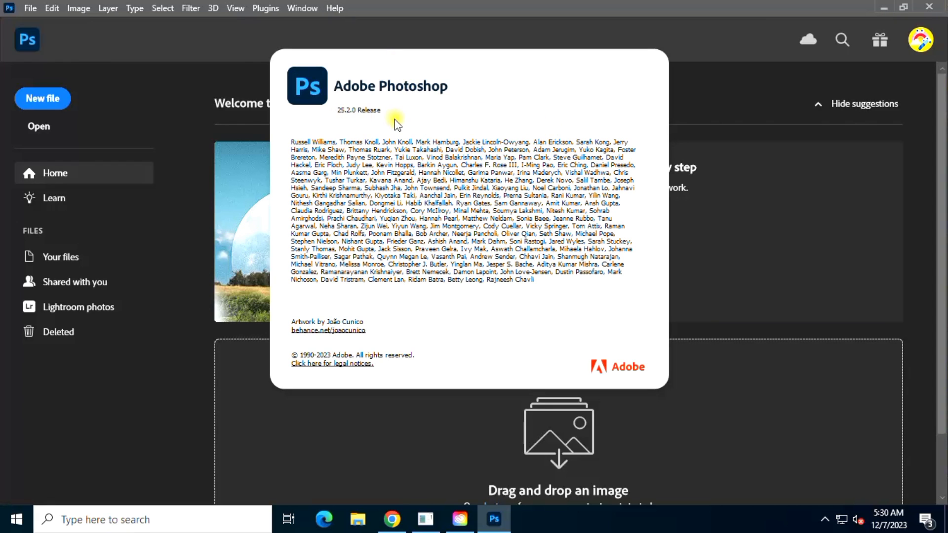
Close the About dialog and create a new default 7 x 5 inch, 300 ppi document.
{"action": "left_click", "coordinate": [532, 67]}
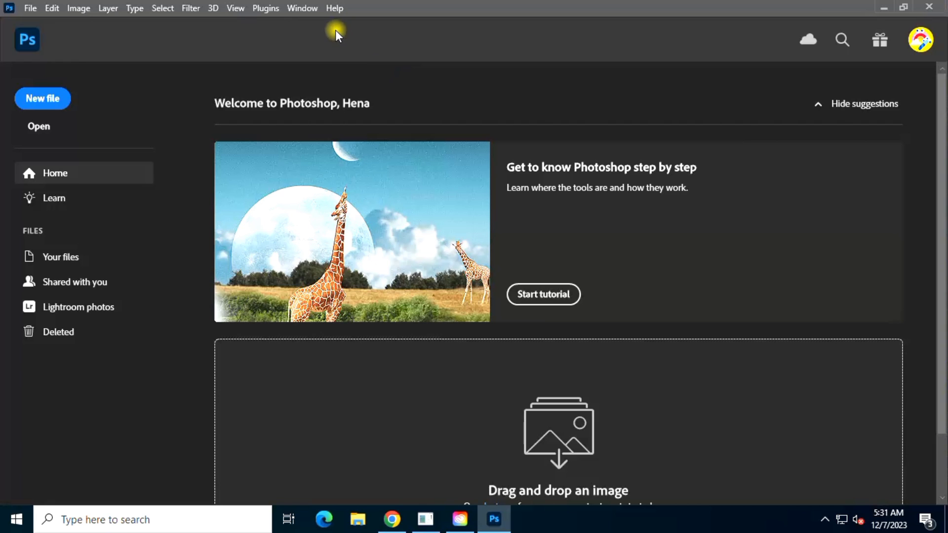
{"action": "left_click", "coordinate": [333, 10]}
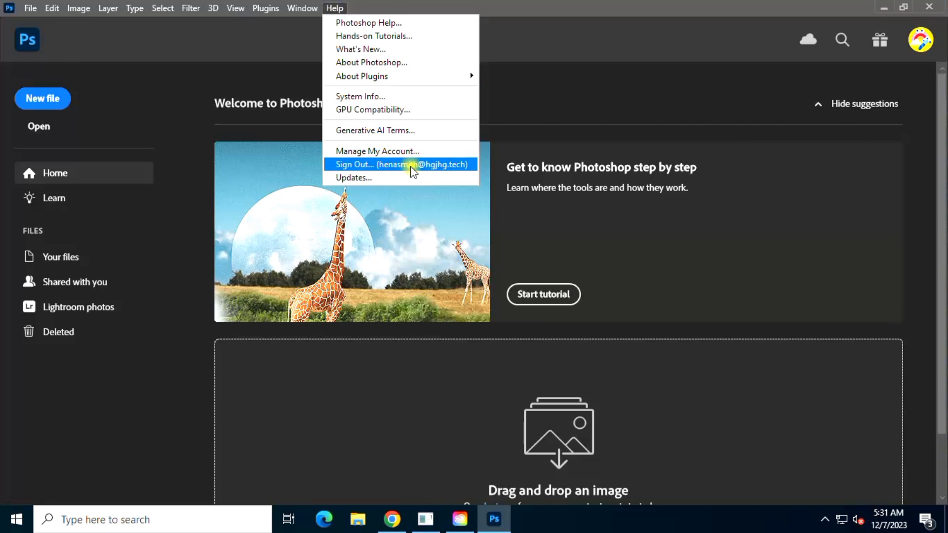
{"action": "left_click", "coordinate": [555, 61]}
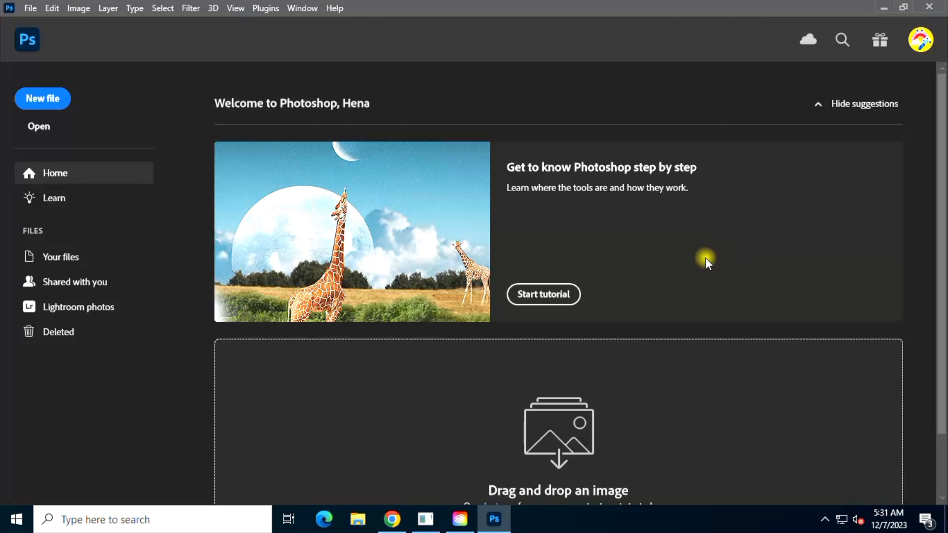
{"action": "left_click", "coordinate": [40, 96]}
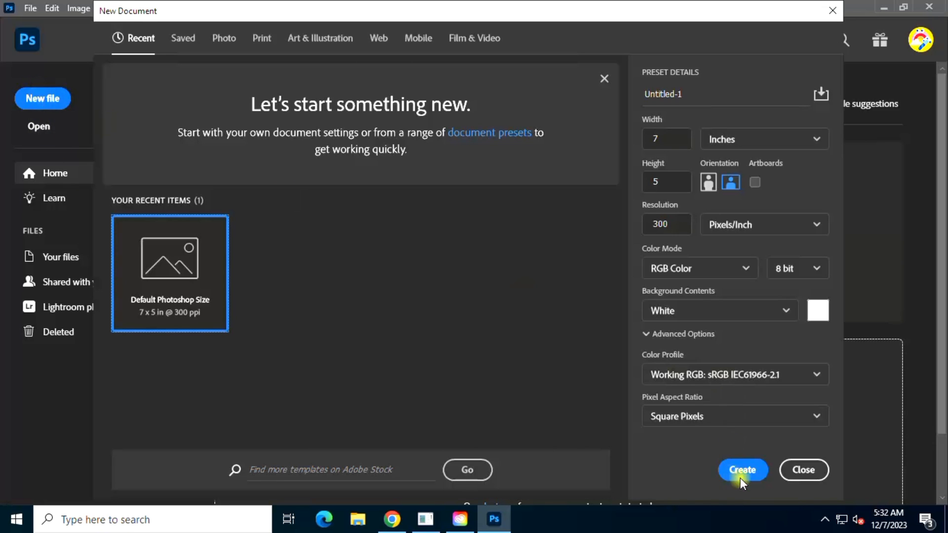
{"action": "left_click", "coordinate": [741, 469]}
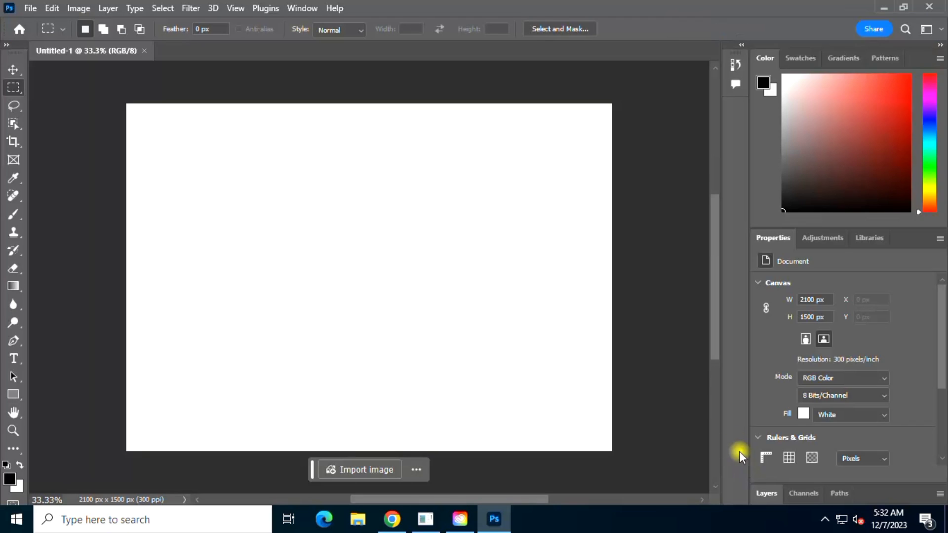